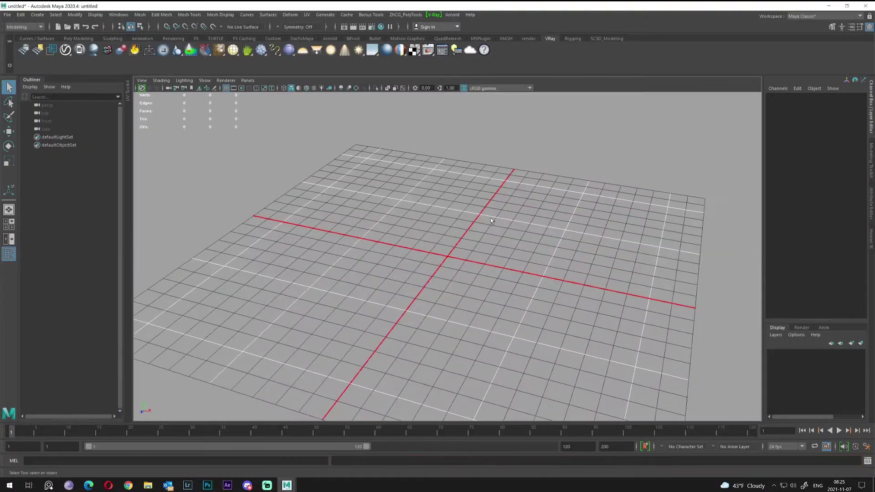
- Create a polygon plane at the centre of the grid
alt+drag(438, 205, 445, 263)
click(607, 39)
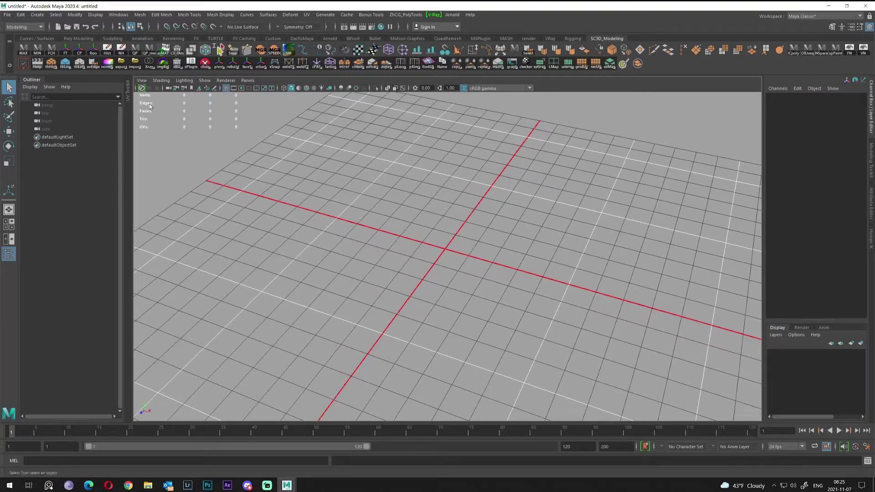
click(37, 15)
mouse_move(66, 52)
click(159, 84)
key(w)
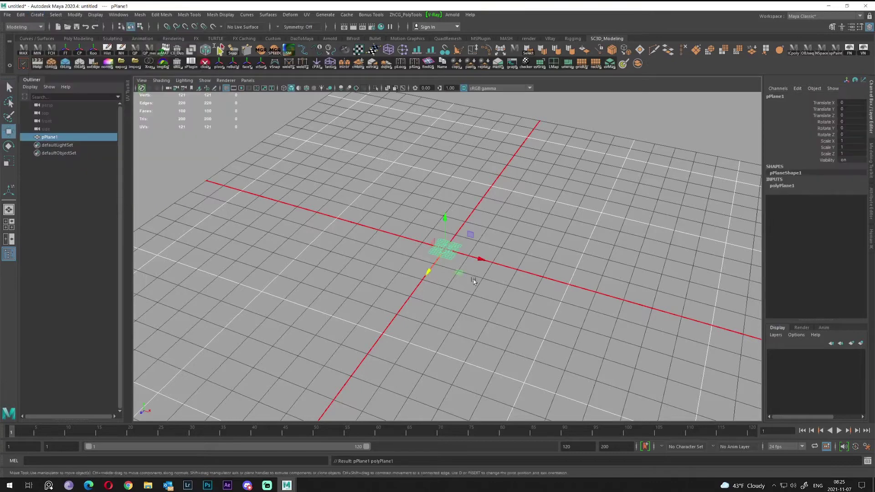
- Scale the plane uniformly to about 13.857 and raise it to about 1.705 in Y
key(r)
drag(445, 249, 675, 256)
key(w)
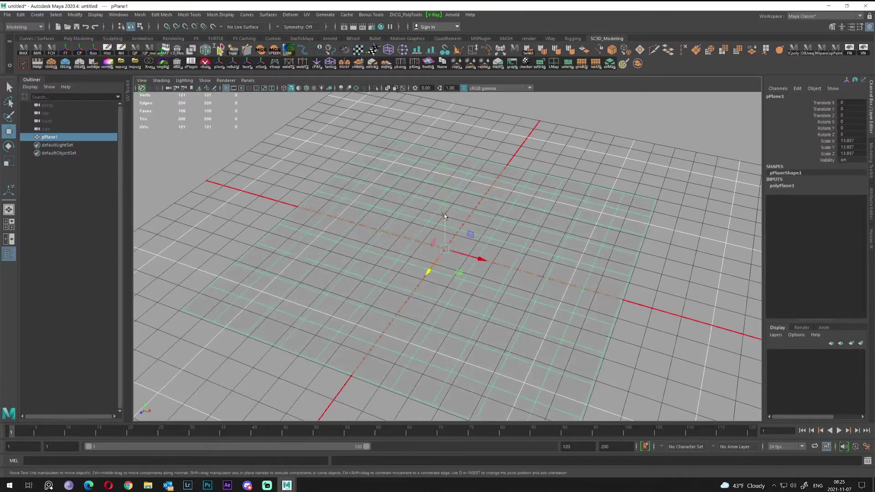
drag(441, 215, 414, 184)
key(q)
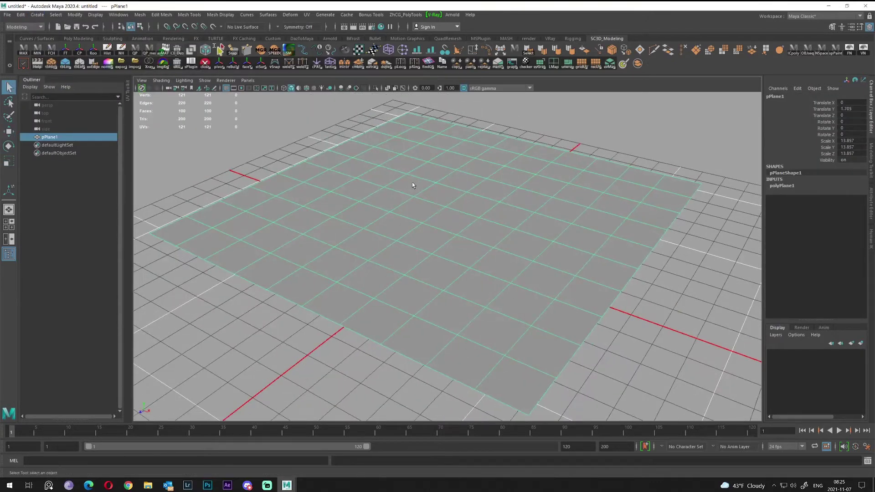
- Open the Texture to Geometry options for the plane and reset all settings to their defaults
click(69, 17)
mouse_move(106, 209)
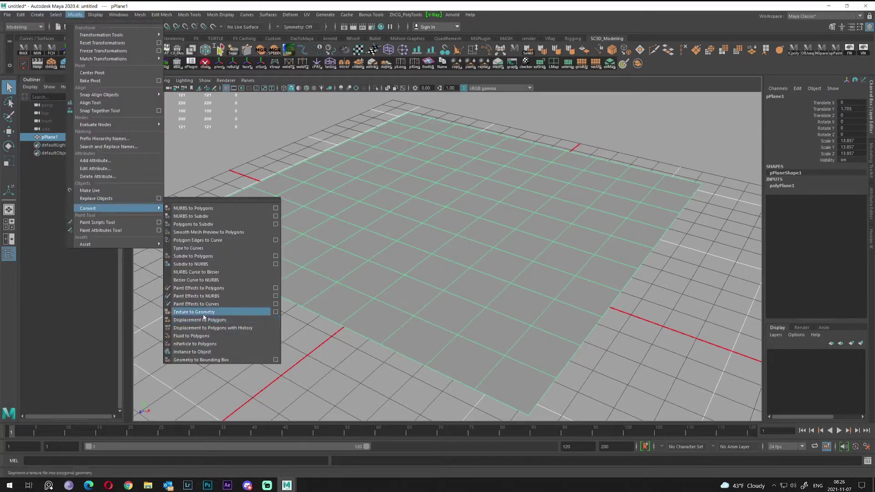
click(276, 313)
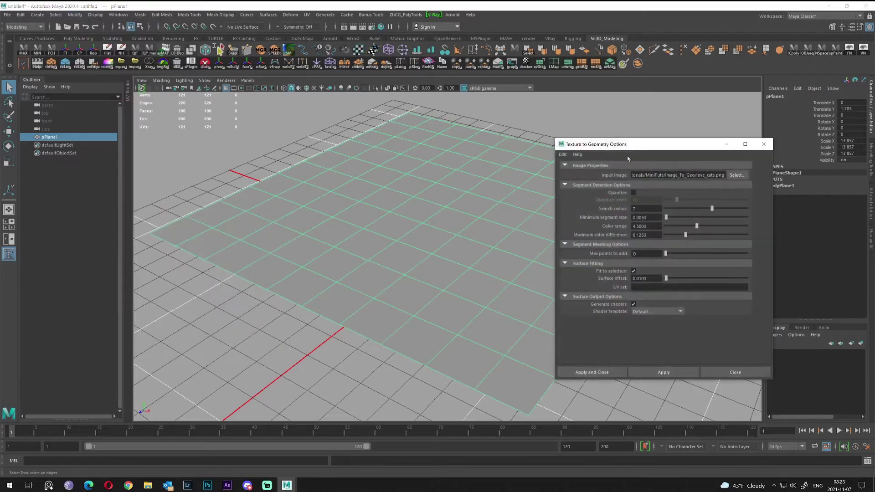
click(562, 146)
click(570, 160)
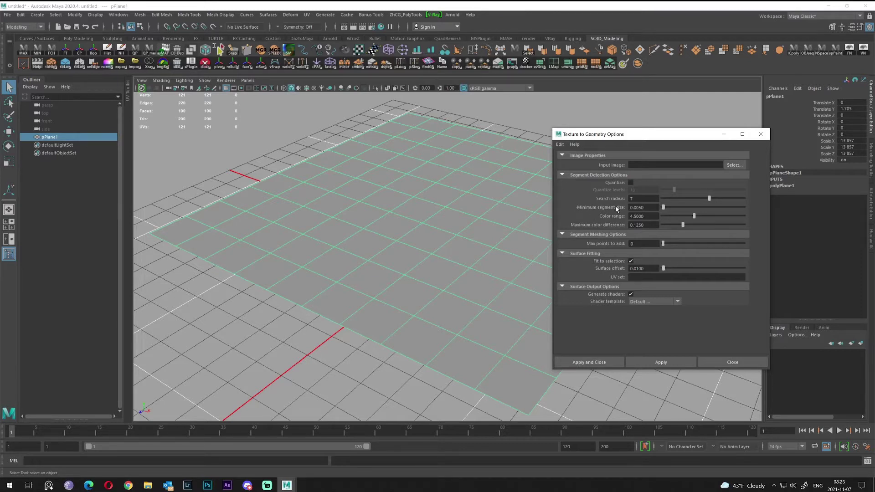
- Try a smaller minimum segment size for the texture conversion
drag(664, 207, 641, 208)
click(643, 208)
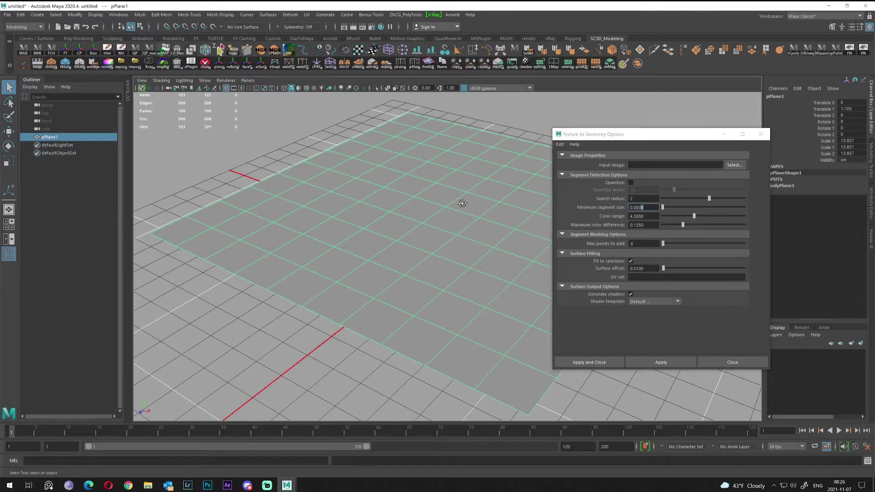
alt+drag(463, 201, 445, 219)
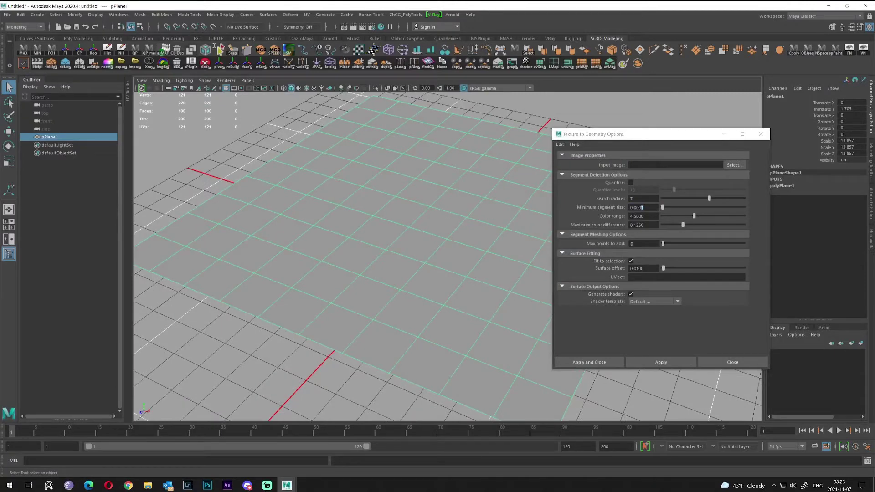
alt+drag(426, 211, 406, 215)
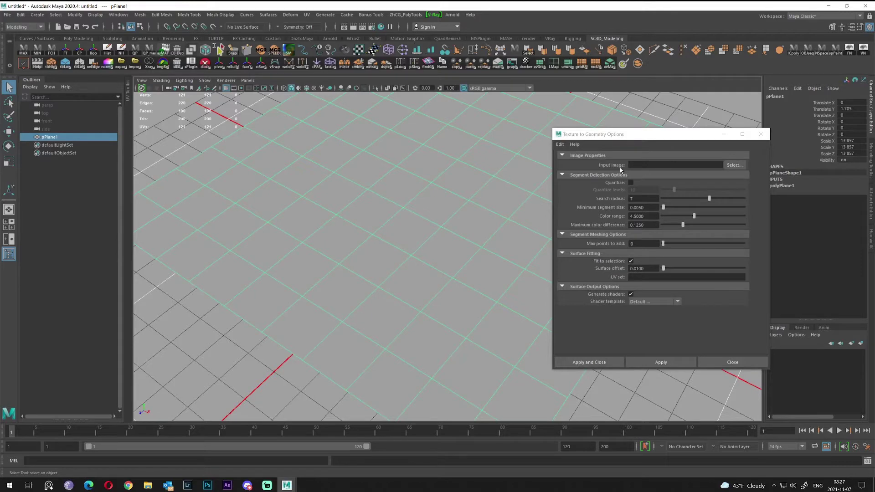
- Load love_cats.png as the input image and apply the Texture to Geometry conversion to the plane
alt+middle_drag(422, 248, 456, 218)
click(734, 165)
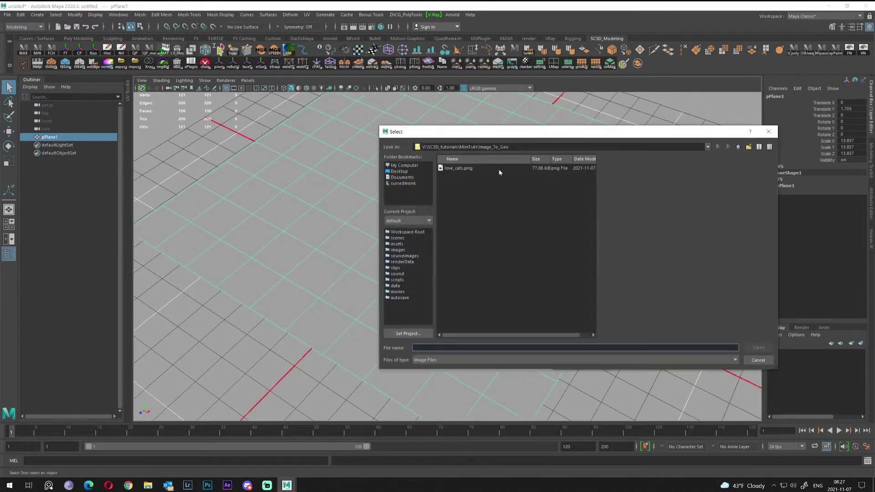
click(455, 169)
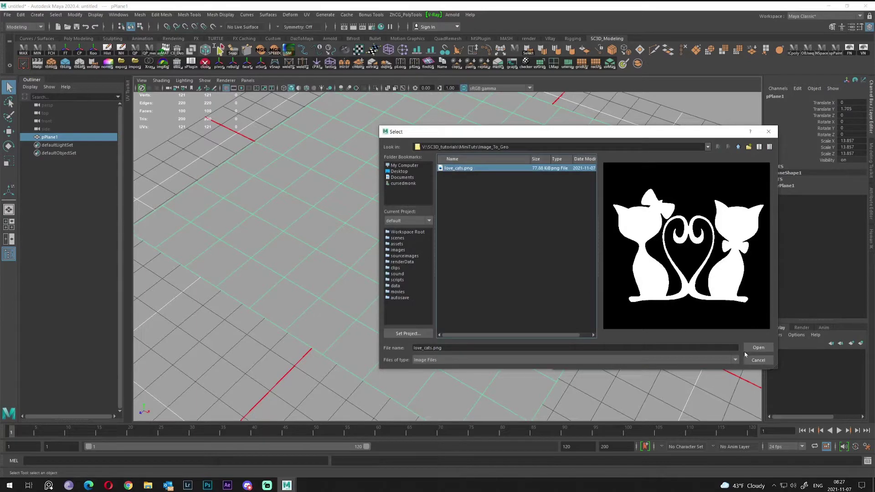
click(768, 348)
click(676, 361)
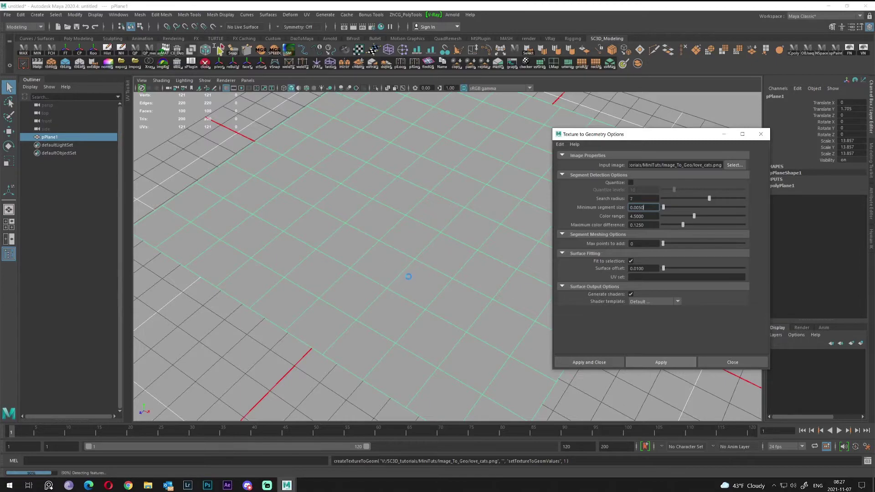
- Examine the triangulated cat and heart mesh generated on the plane and compare it with the segment detection settings
alt+drag(316, 249, 412, 236)
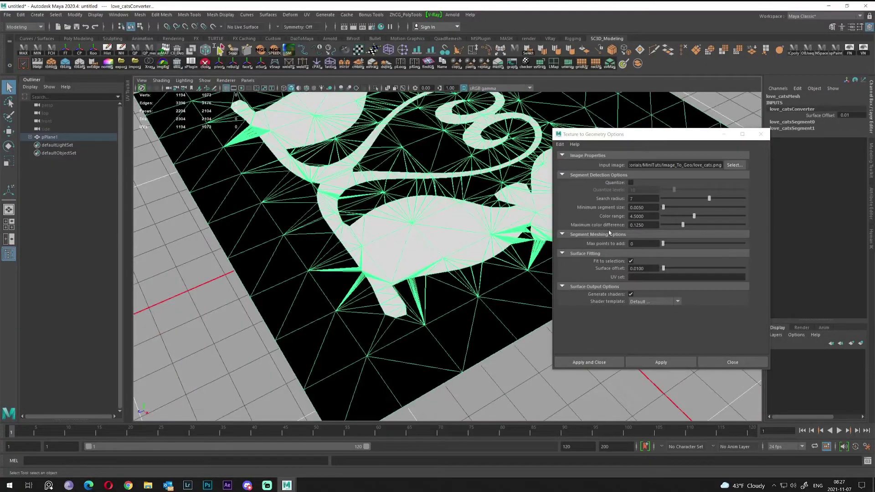
alt+drag(466, 243, 415, 227)
alt+drag(320, 203, 394, 190)
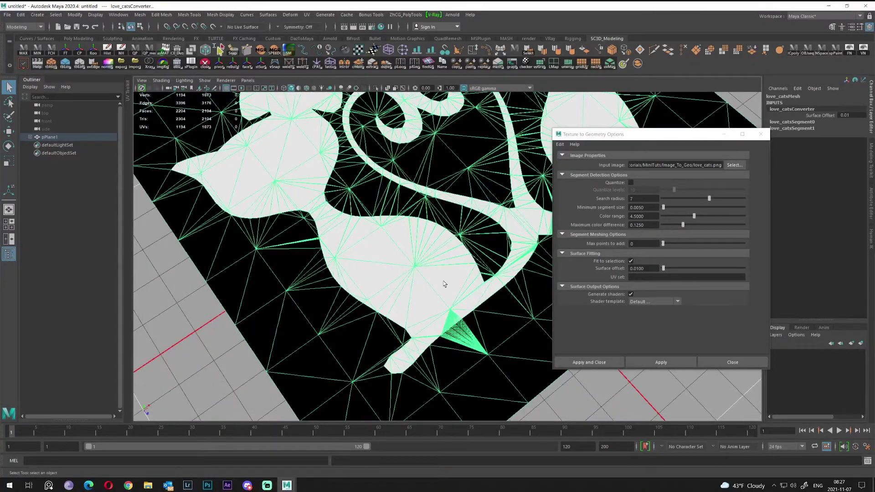
alt+middle_drag(405, 242, 435, 226)
alt+drag(435, 226, 429, 223)
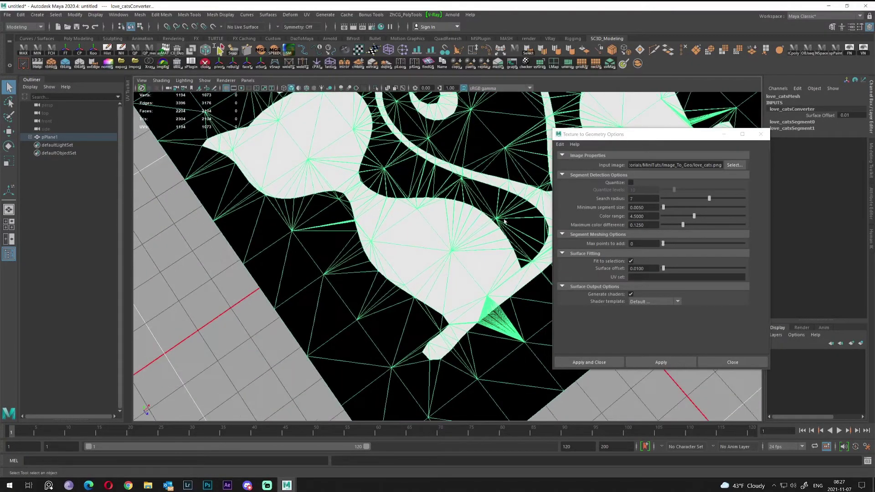
mouse_move(364, 202)
alt+mouse_down()
mouse_move(389, 211)
mouse_move(352, 208)
alt+mouse_up()
mouse_move(394, 196)
alt+middle_down()
mouse_move(439, 240)
mouse_move(402, 193)
alt+middle_up()
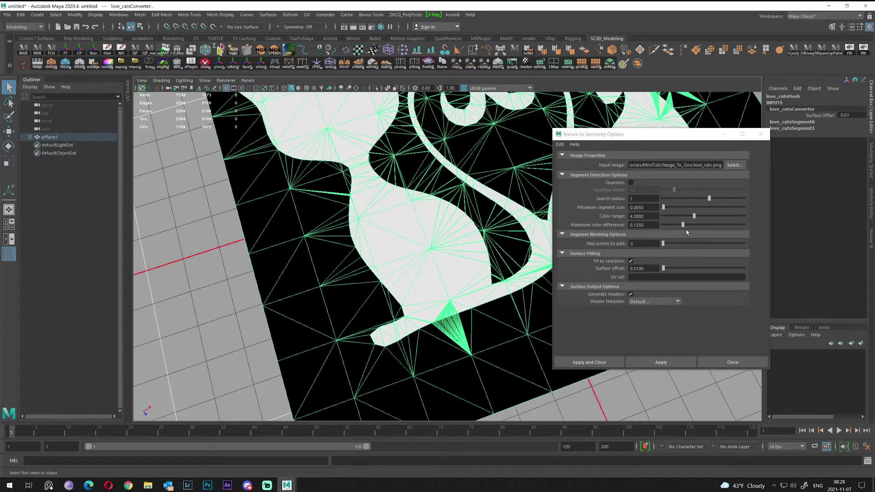
alt+drag(336, 215, 329, 226)
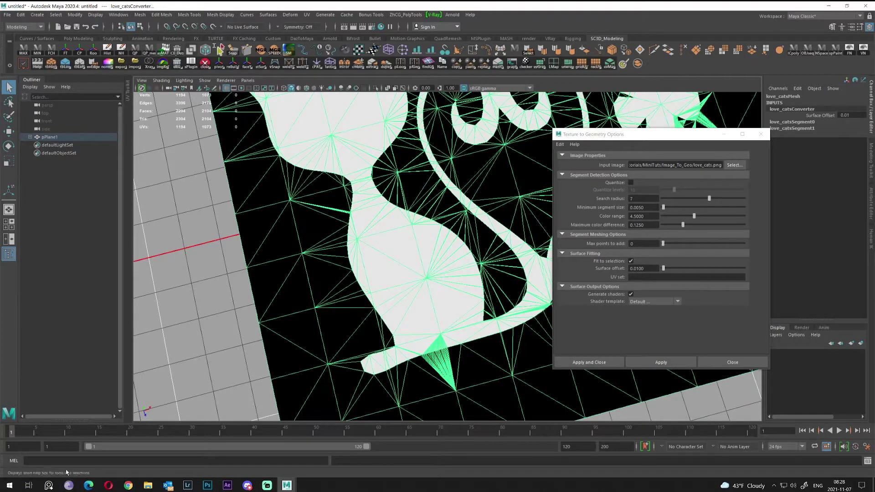
alt+middle_drag(364, 281, 325, 283)
alt+middle_drag(385, 262, 379, 266)
alt+drag(379, 266, 349, 278)
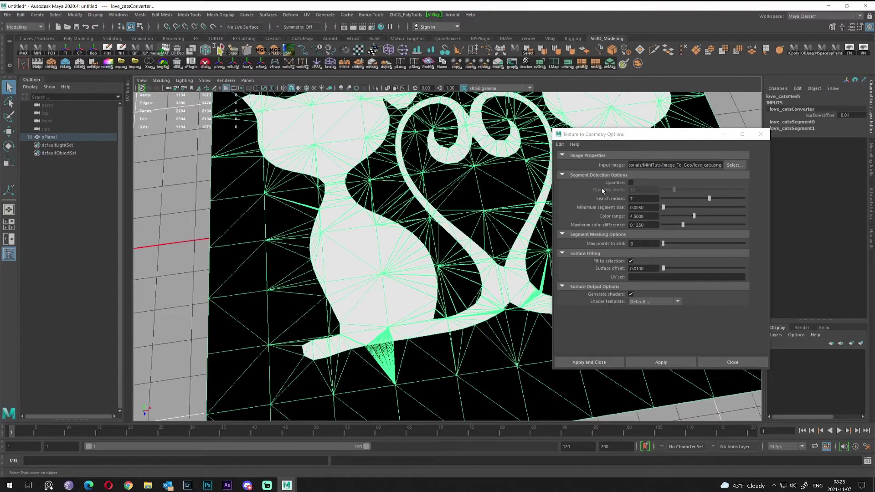
alt+drag(402, 223, 384, 206)
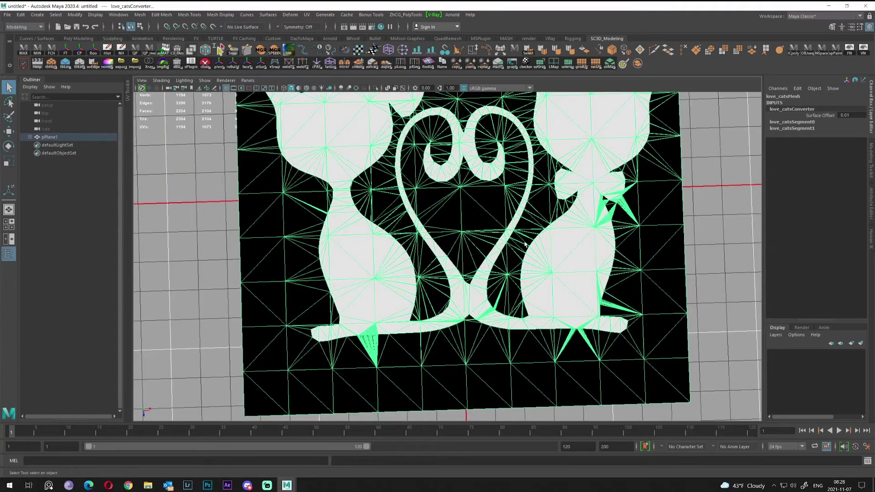
alt+drag(525, 245, 475, 222)
- Raise the generated love_cats mesh above the plane to about 0.227 in local Y
click(454, 195)
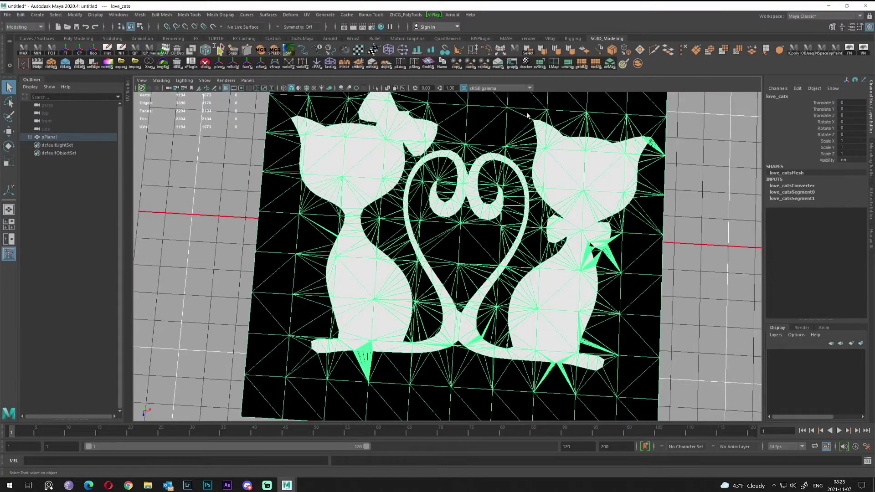
alt+drag(454, 195, 382, 228)
scroll(478, 251, down, 4)
key(w)
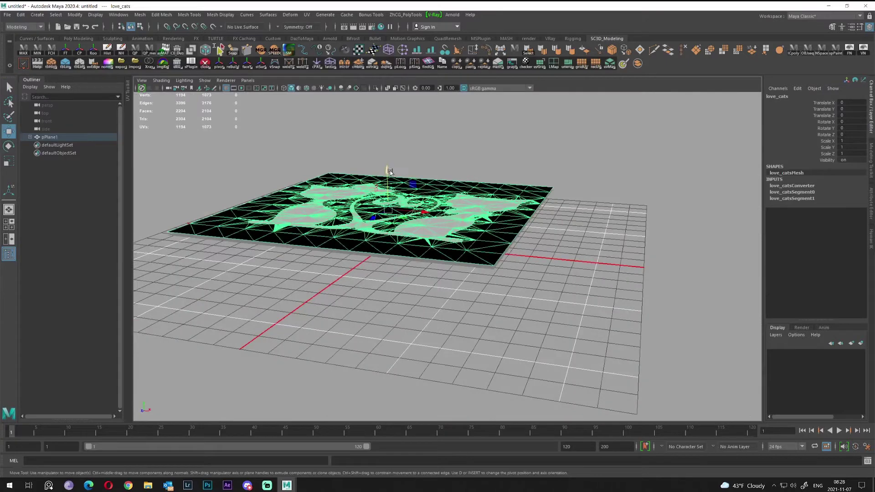
drag(387, 170, 386, 102)
scroll(432, 185, up, 3)
alt+drag(432, 184, 460, 186)
alt+middle_drag(461, 186, 483, 232)
- Expand the pPlane1 hierarchy and inspect how the love_cats mesh is parented under it
click(457, 257)
click(571, 154)
click(656, 287)
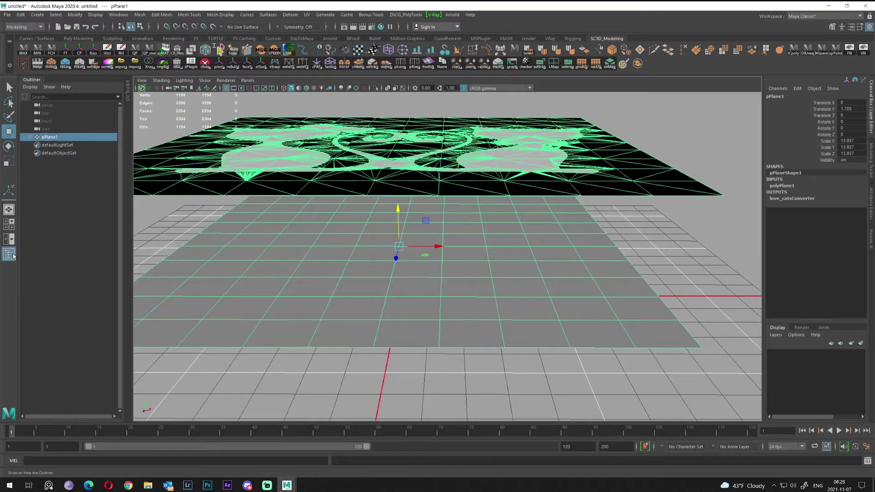
click(31, 137)
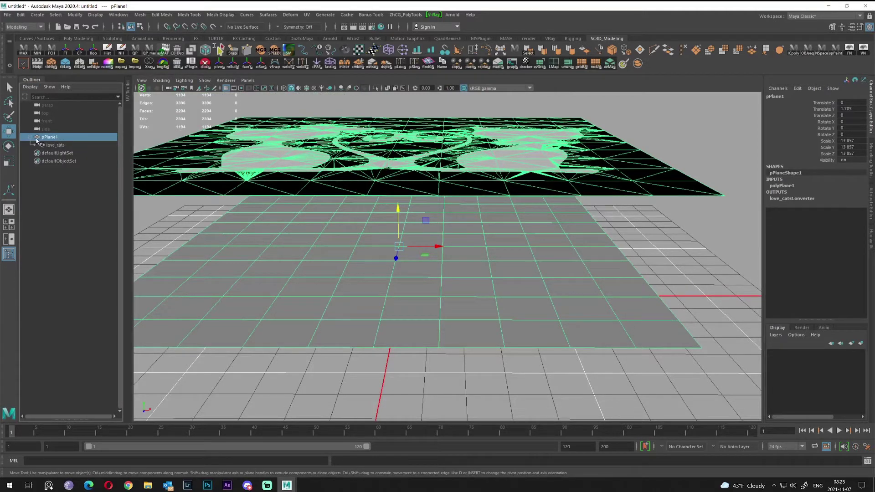
alt+drag(338, 217, 367, 215)
click(44, 144)
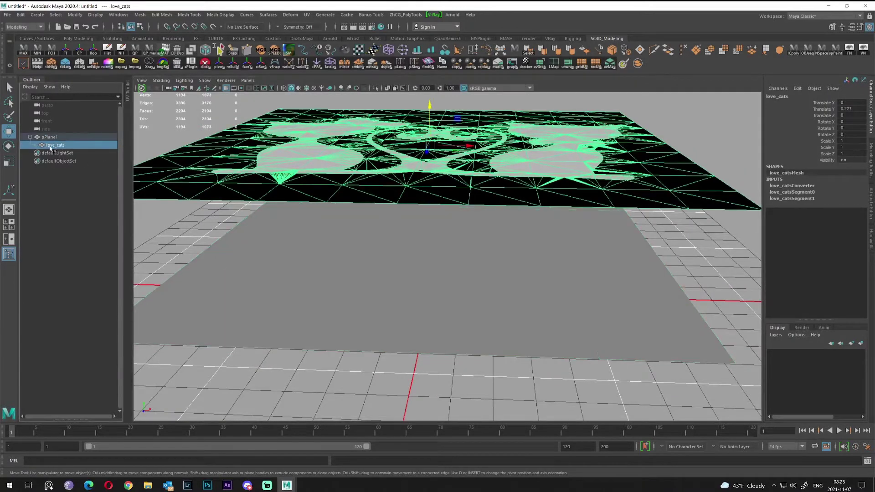
alt+drag(376, 199, 443, 211)
click(561, 316)
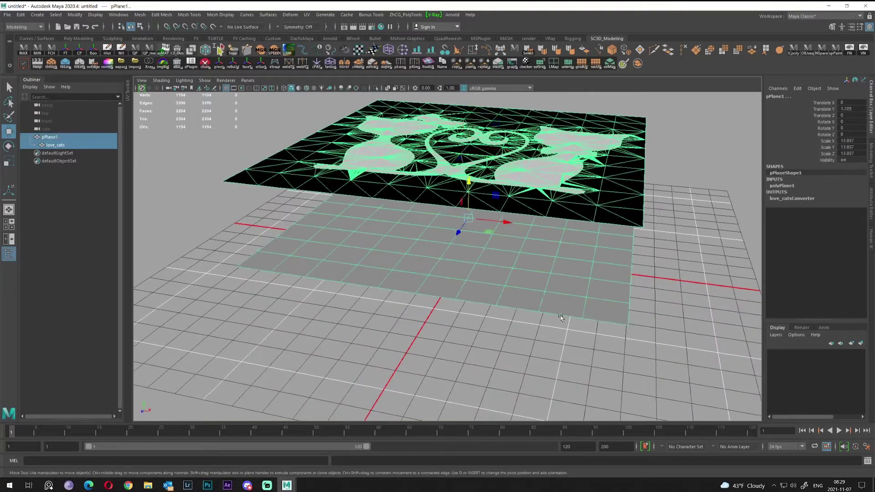
click(21, 15)
click(270, 250)
key(p)
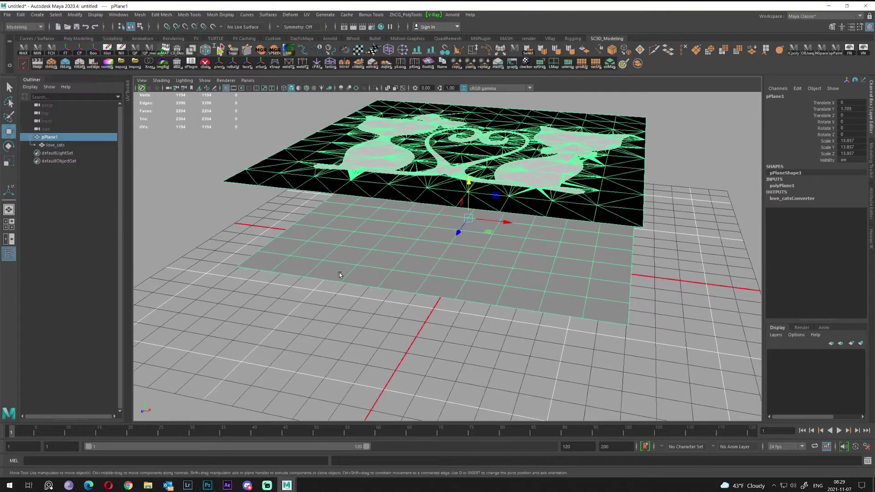
alt+drag(330, 260, 299, 242)
drag(289, 273, 474, 355)
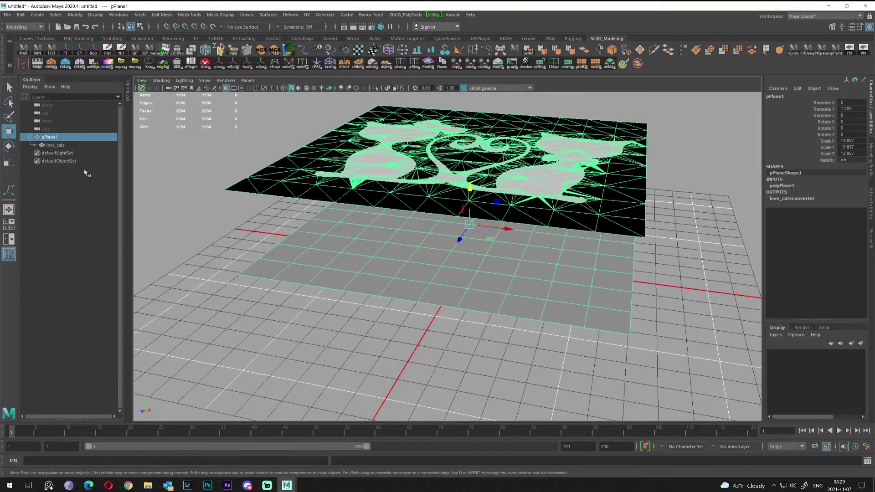
alt+middle_drag(350, 284, 356, 291)
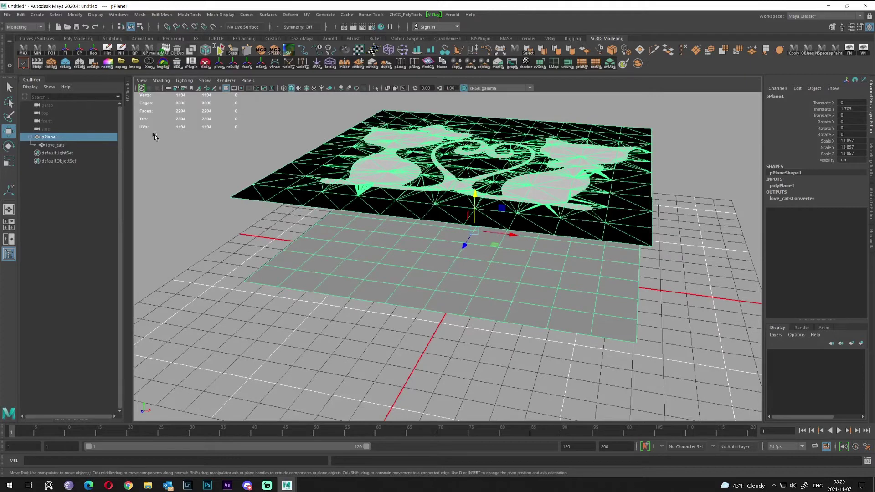
- Unparent the love_cats mesh from pPlane1 so it sits at the root of the scene hierarchy
click(52, 146)
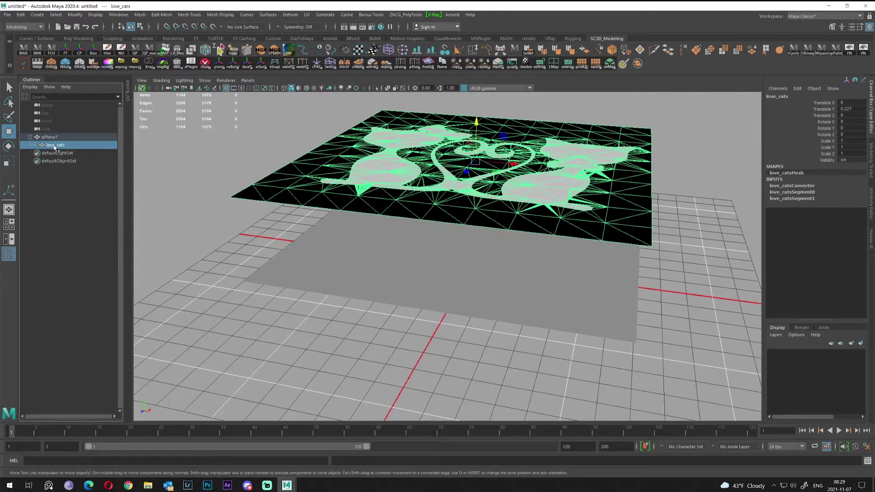
drag(54, 146, 51, 243)
drag(87, 208, 85, 206)
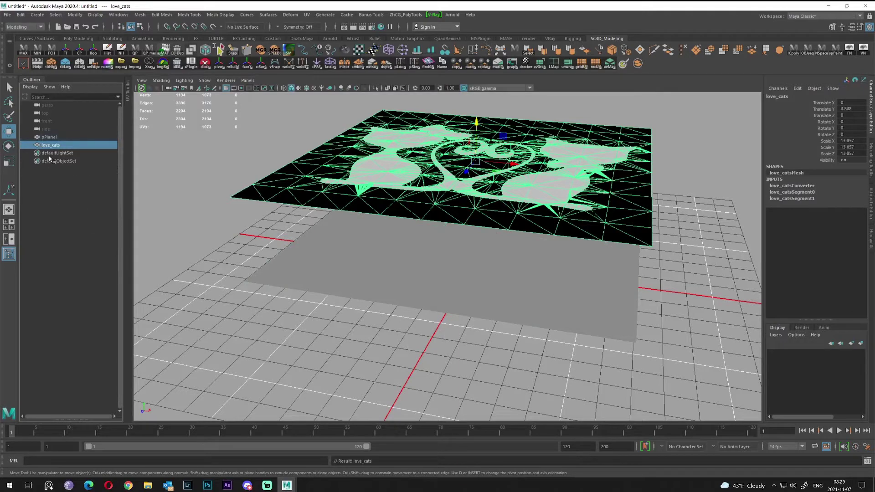
- Delete the construction history of all objects so the love_cats mesh no longer depends on pPlane1
alt+drag(219, 268, 273, 205)
click(306, 301)
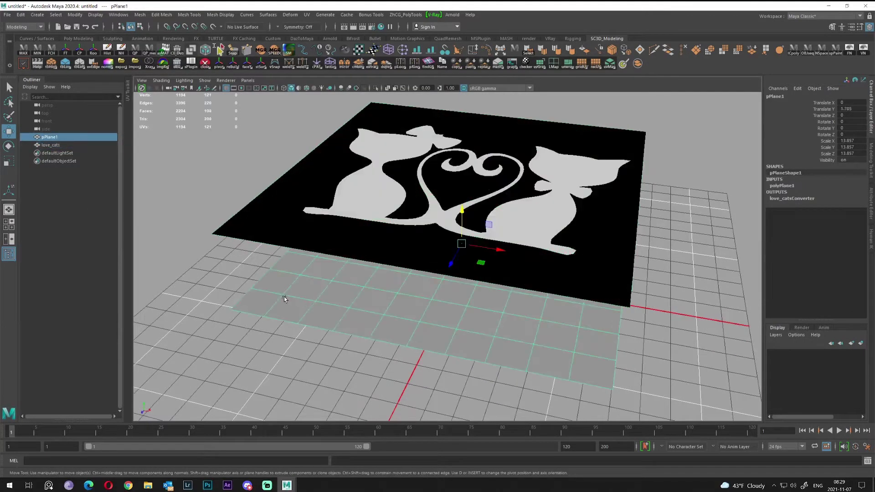
alt+middle_drag(273, 292, 301, 276)
drag(233, 188, 624, 386)
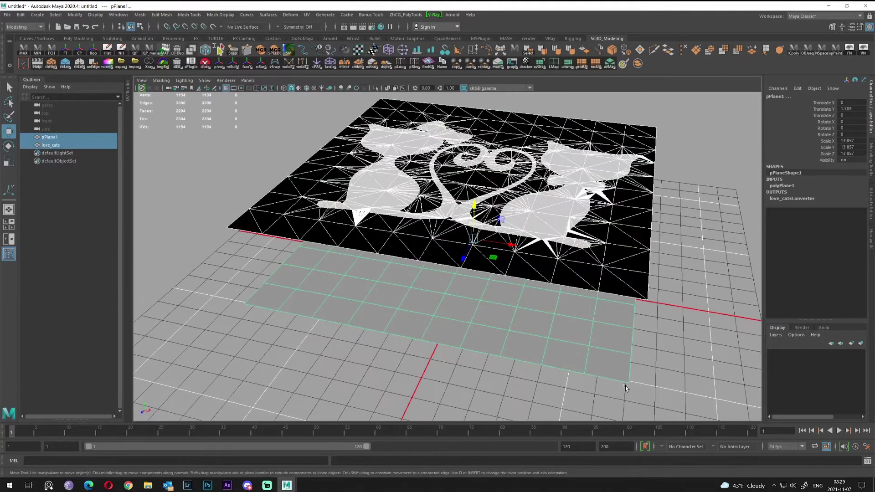
click(21, 15)
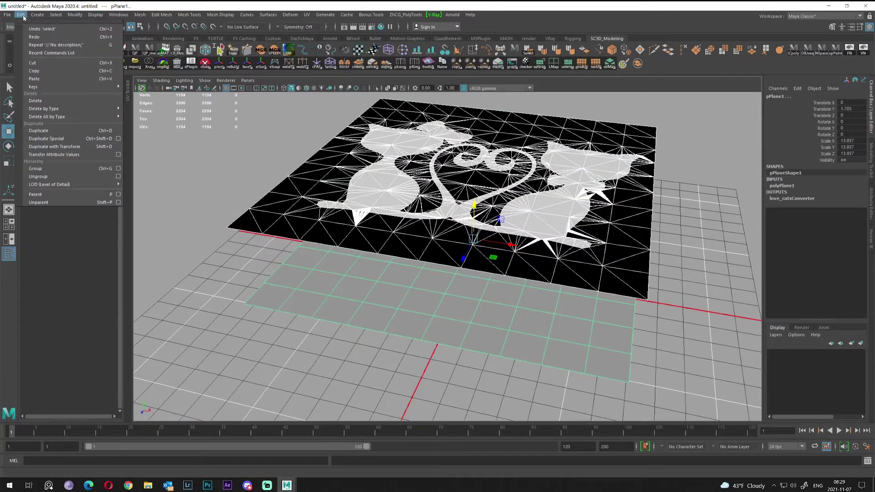
mouse_move(71, 117)
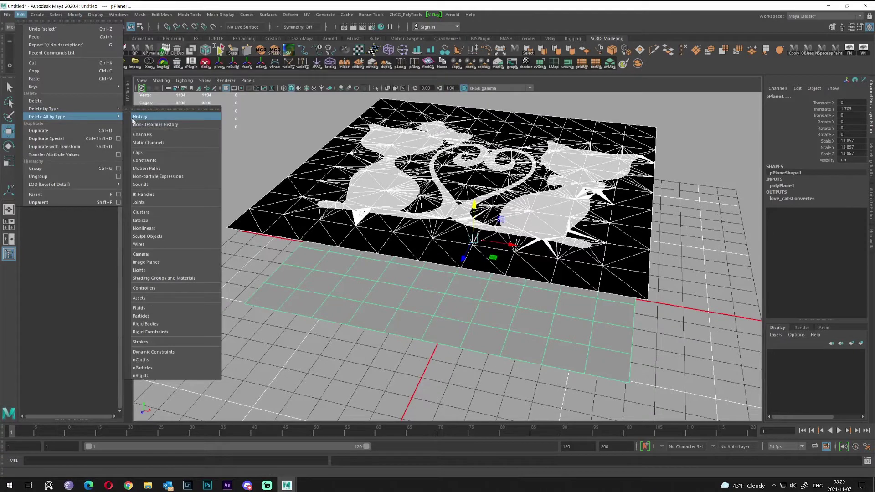
click(179, 118)
- Delete the original pPlane1 lying beneath the love_cats mesh
alt+middle_drag(304, 204, 357, 186)
click(292, 167)
drag(238, 143, 694, 316)
drag(290, 259, 339, 287)
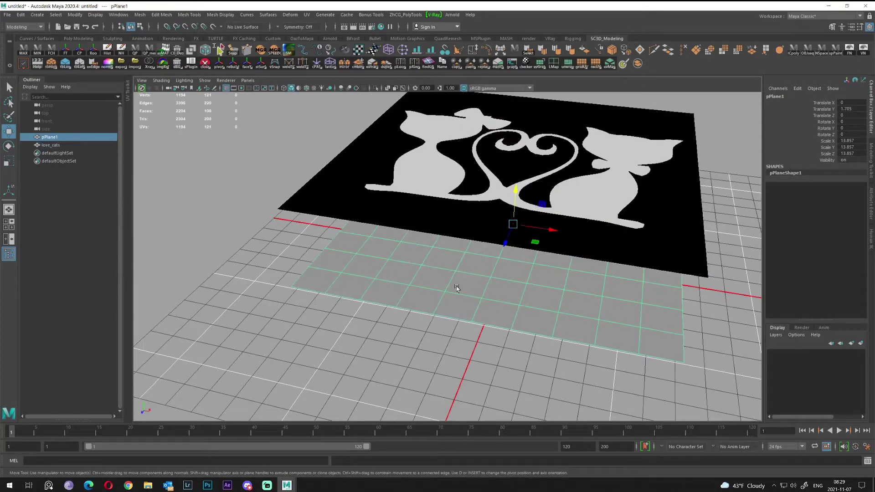
key(Delete)
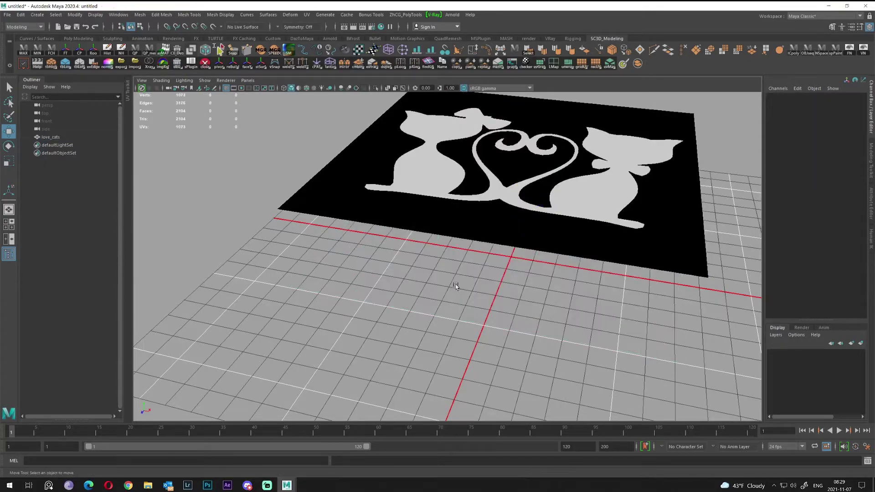
- Snap the love_cats mesh down to the grid origin, at Translate Y 0
scroll(462, 305, down, 2)
click(552, 187)
scroll(491, 261, up, 2)
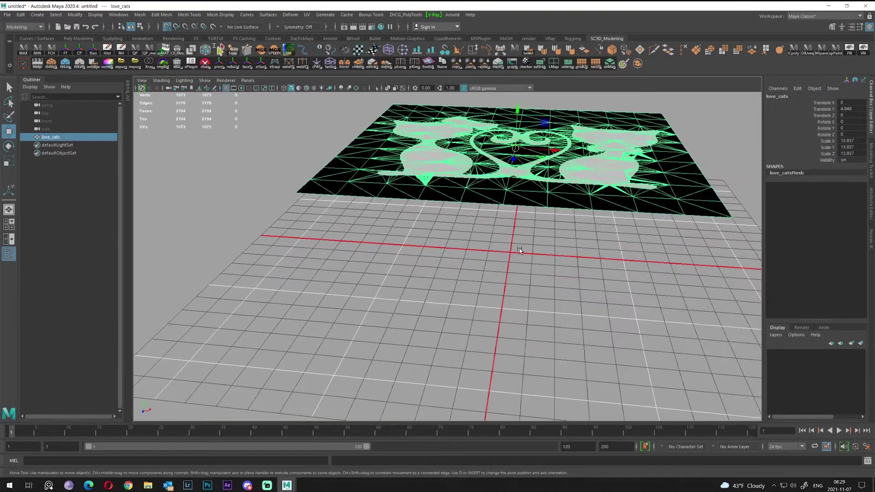
middle_drag(519, 250, 505, 249)
key(q)
alt+drag(547, 255, 484, 294)
scroll(484, 294, up, 4)
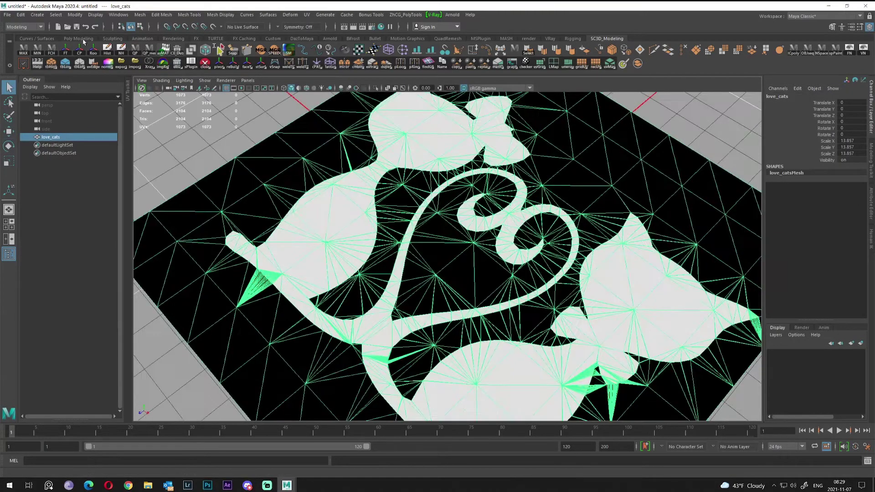
- Freeze the transformations of the love_cats mesh so its scale values become 1
click(54, 51)
mouse_move(451, 269)
alt+mouse_down()
mouse_move(442, 262)
mouse_move(517, 278)
mouse_move(495, 288)
mouse_move(457, 267)
alt+mouse_up()
scroll(457, 267, down, 3)
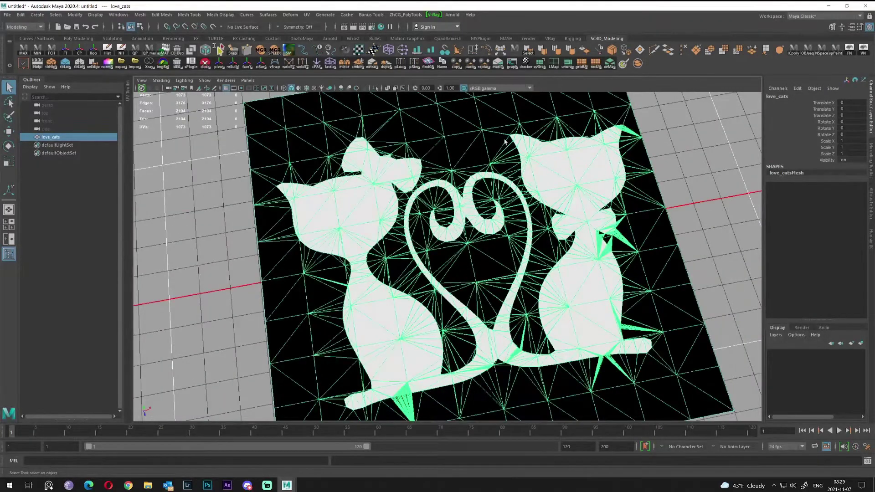
alt+drag(513, 168, 551, 157)
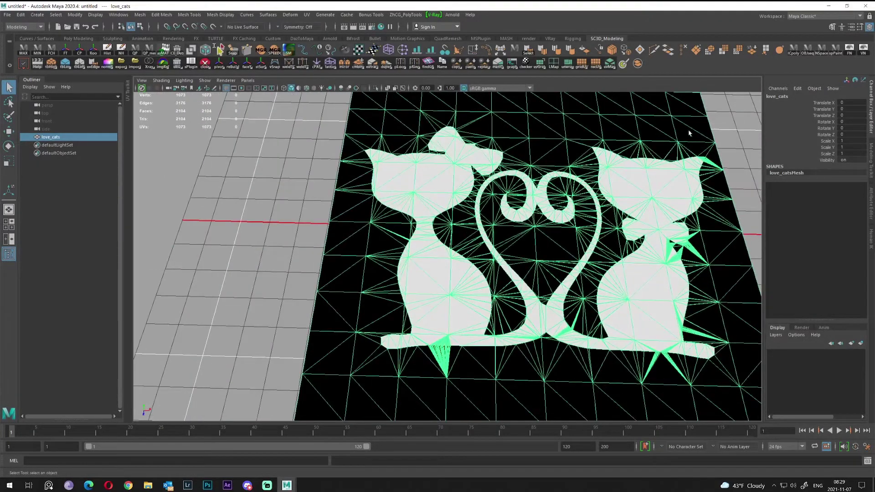
alt+drag(539, 243, 445, 237)
alt+middle_drag(481, 237, 562, 238)
right_drag(415, 207, 415, 230)
drag(352, 216, 397, 332)
right_drag(356, 237, 339, 173)
alt+middle_drag(614, 126, 570, 129)
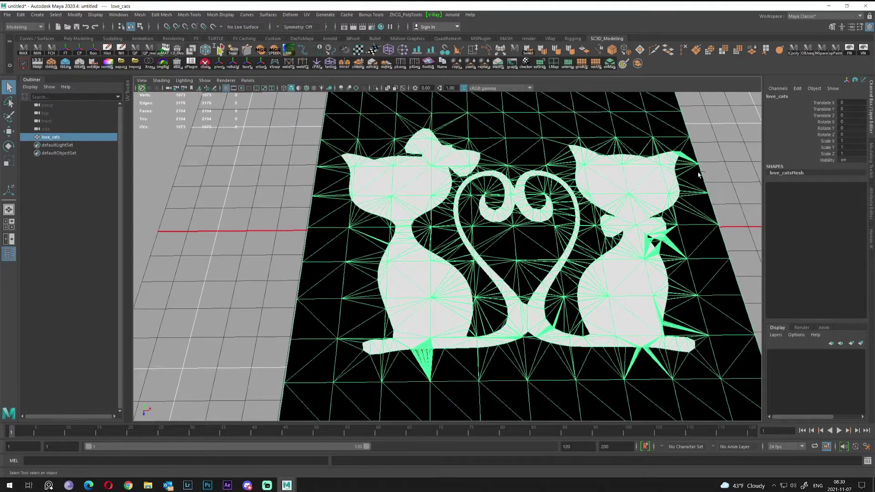
- Inspect the attributes of the two Lambert shaders assigned to love_cats, love_catsConverterShader0 and love_catsConverterShader1
key(ctrl+a)
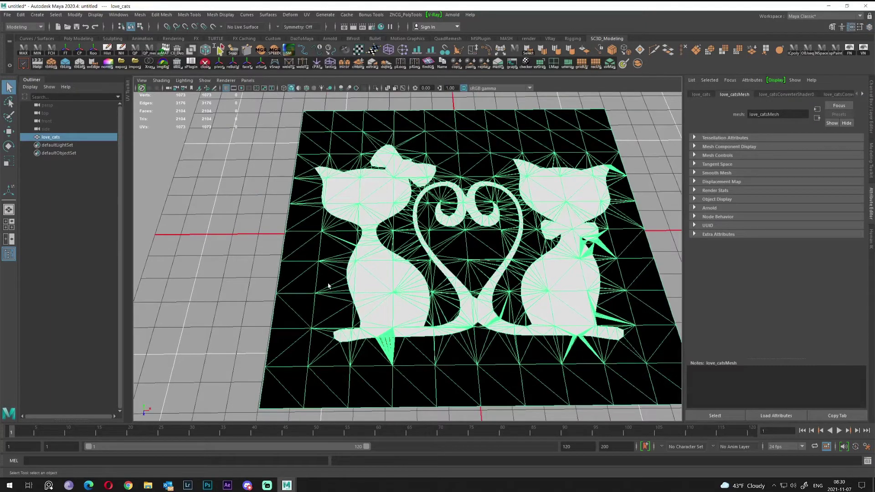
alt+middle_drag(393, 253, 376, 235)
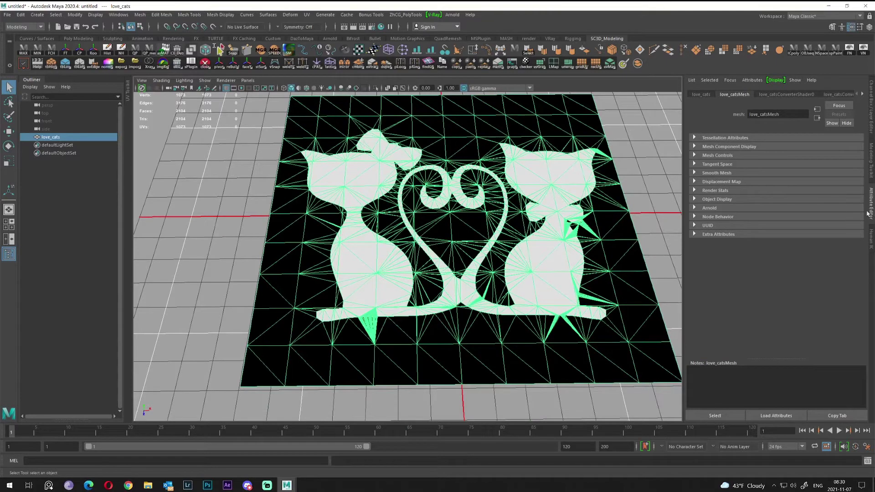
click(859, 94)
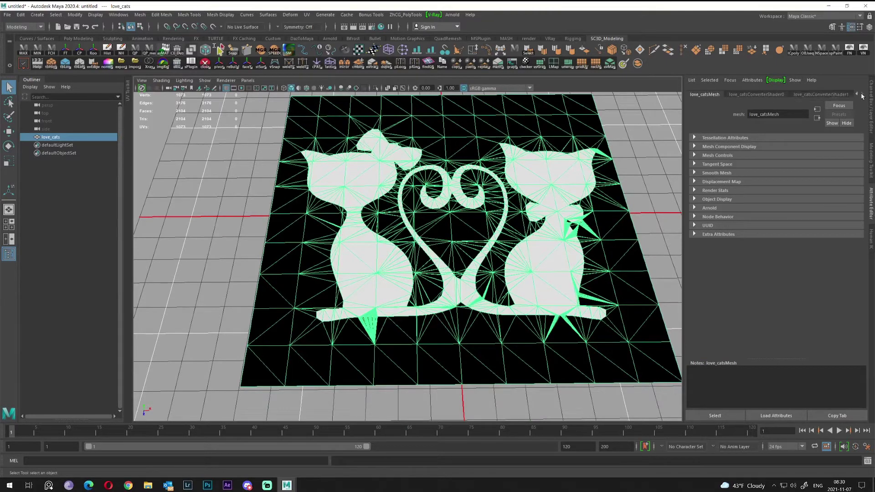
click(839, 95)
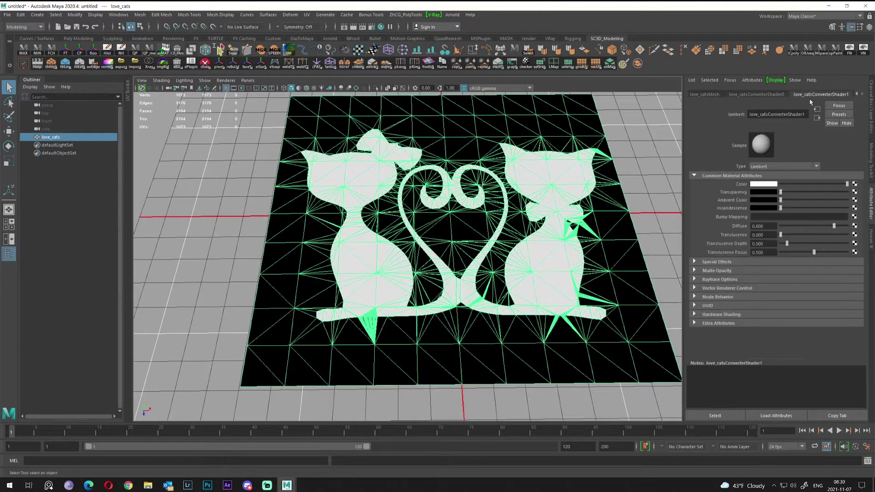
alt+drag(681, 172, 673, 177)
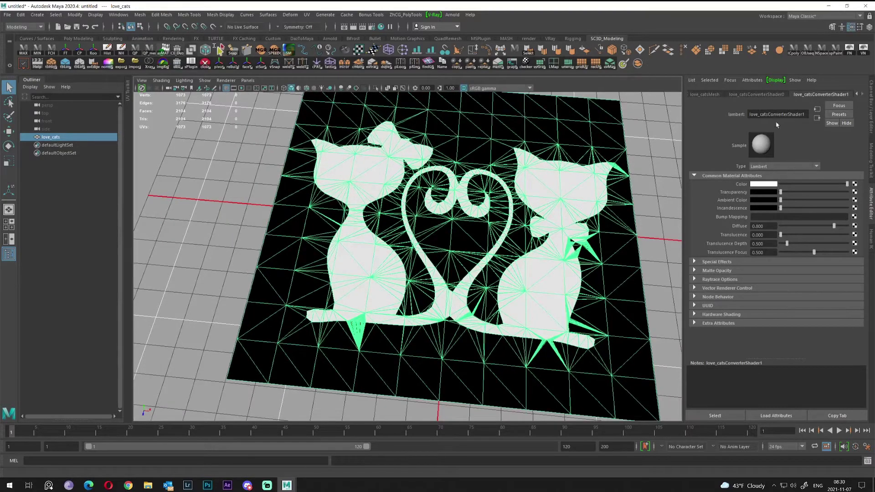
click(757, 95)
click(819, 95)
alt+drag(473, 221, 498, 220)
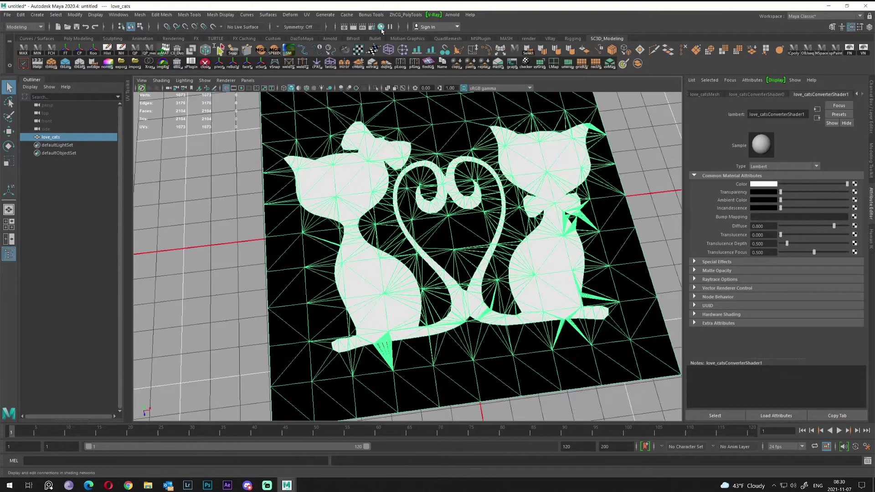
click(771, 95)
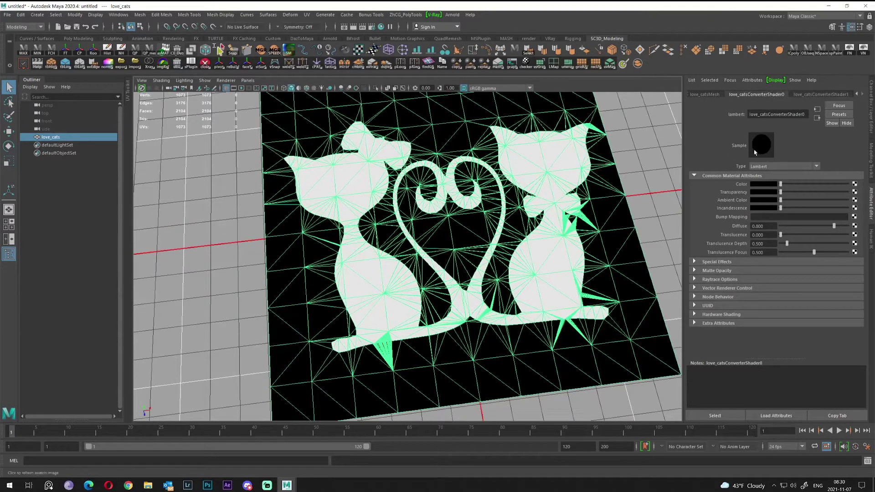
- In the Hypershade, select all faces using the black love_catsConverterShader0 material, delete them, and close the Hypershade
click(382, 26)
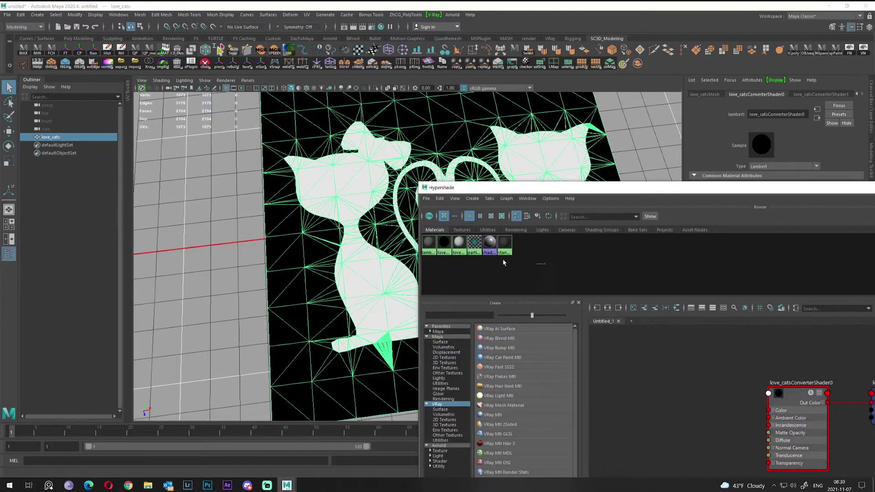
drag(545, 264, 417, 236)
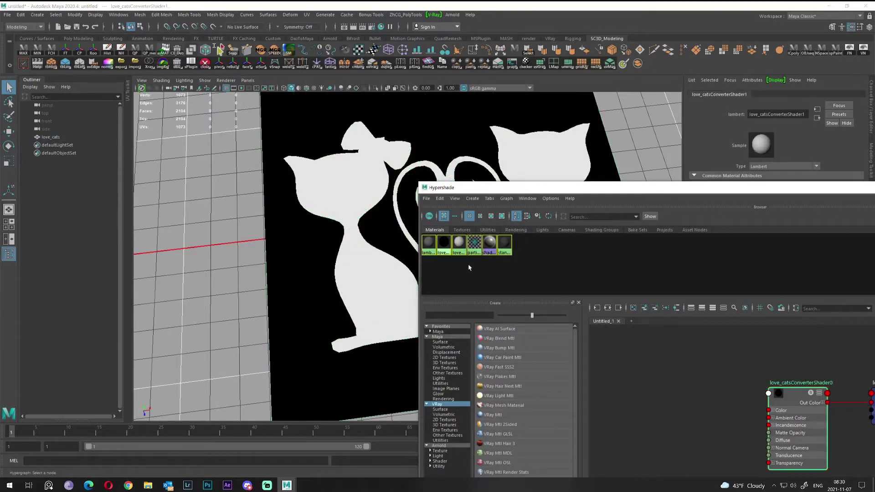
click(442, 247)
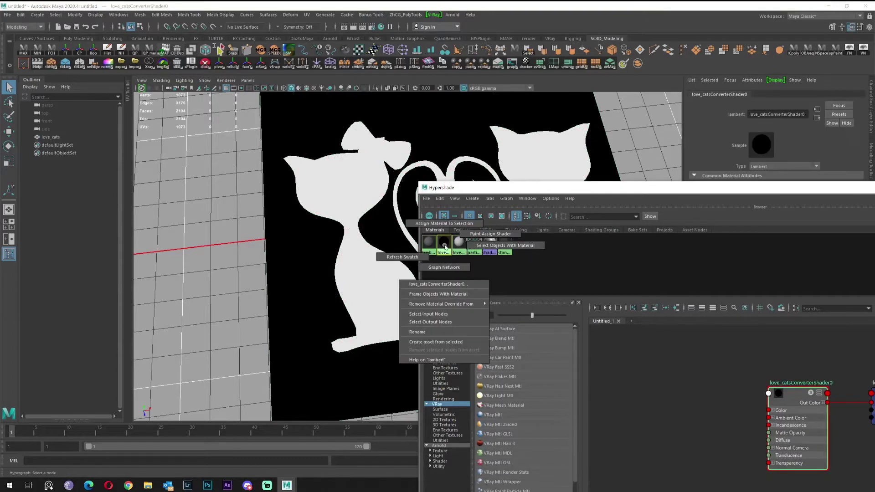
right_drag(443, 247, 492, 249)
key(f)
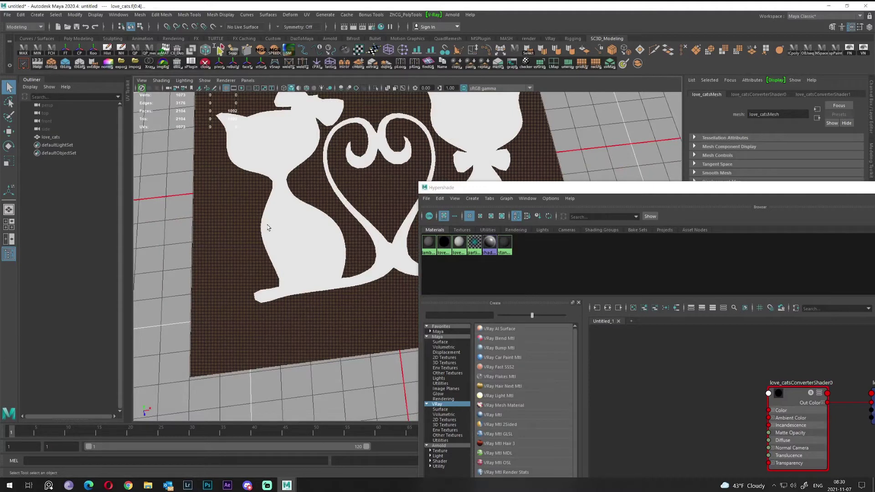
key(Delete)
drag(626, 197, 269, 187)
right_click(351, 241)
mouse_move(368, 253)
click(489, 262)
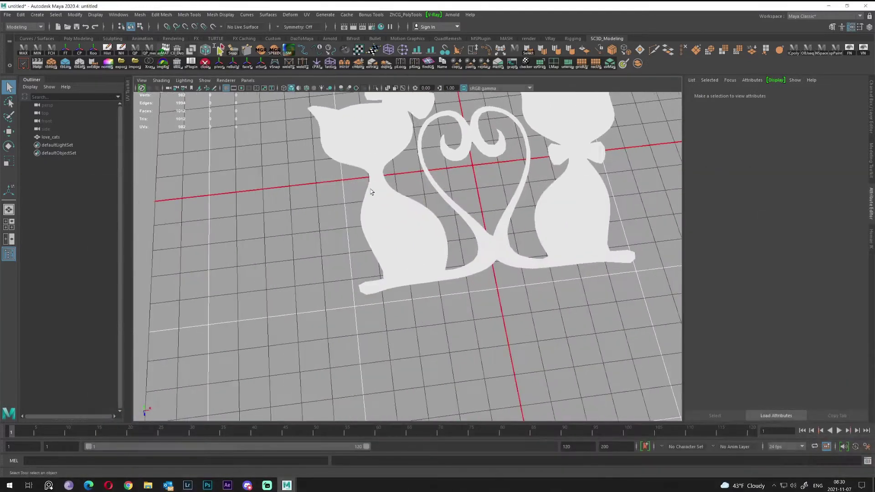
- Switch the remaining love_cats mesh to vertex mode and select all of its vertices
scroll(413, 221, up, 3)
alt+middle_drag(456, 228, 423, 243)
scroll(412, 221, down, 3)
click(413, 220)
scroll(438, 247, up, 3)
right_drag(301, 223, 236, 220)
scroll(253, 197, down, 5)
drag(231, 140, 645, 371)
- Examine the selected vertices along the silhouette's outline and tails for closely spaced points
scroll(414, 260, up, 6)
alt+middle_drag(415, 260, 467, 181)
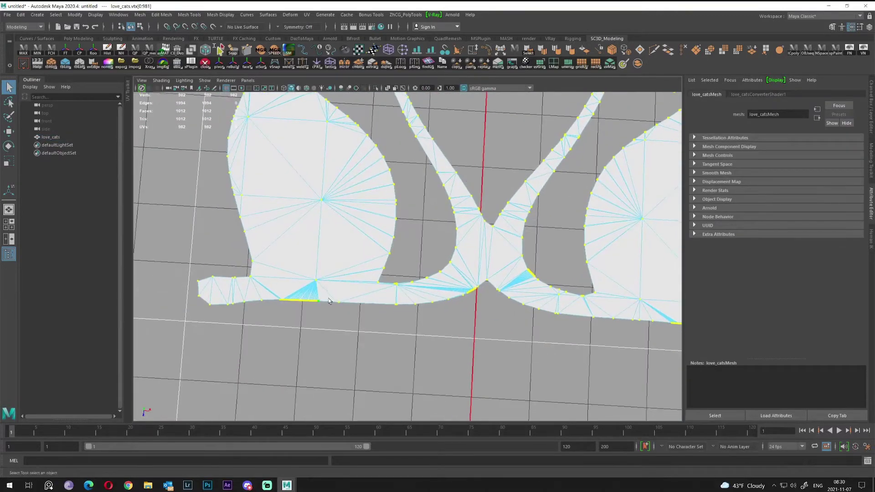
alt+middle_drag(451, 307, 349, 294)
scroll(428, 291, down, 3)
alt+drag(317, 266, 340, 260)
alt+middle_drag(325, 248, 395, 280)
scroll(334, 256, down, 2)
alt+middle_drag(334, 255, 328, 305)
alt+middle_drag(382, 267, 418, 291)
- Merge the selected vertices with a distance threshold of 0.02
shift+right_click(351, 200)
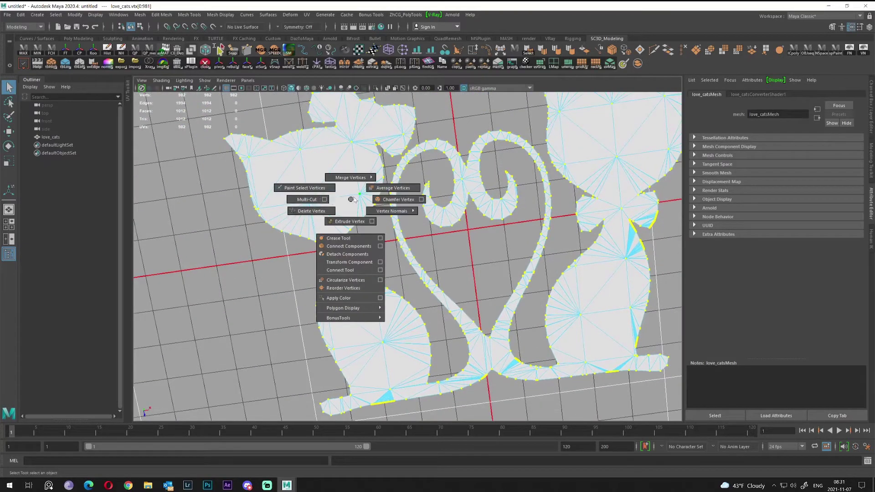
mouse_move(354, 198)
shift+right_down()
mouse_move(351, 172)
mouse_move(382, 160)
shift+right_up()
mouse_move(397, 252)
alt+mouse_down()
mouse_move(412, 265)
mouse_move(445, 251)
mouse_move(561, 161)
alt+mouse_up()
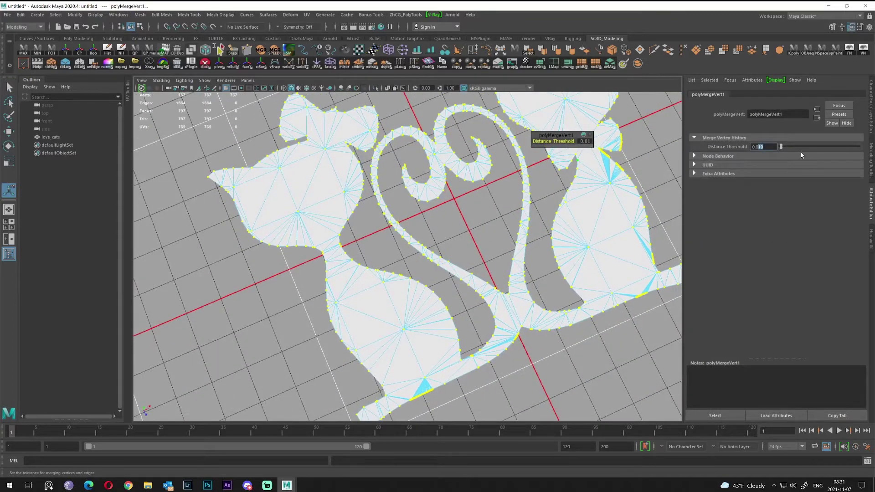
text(2)
key(Return)
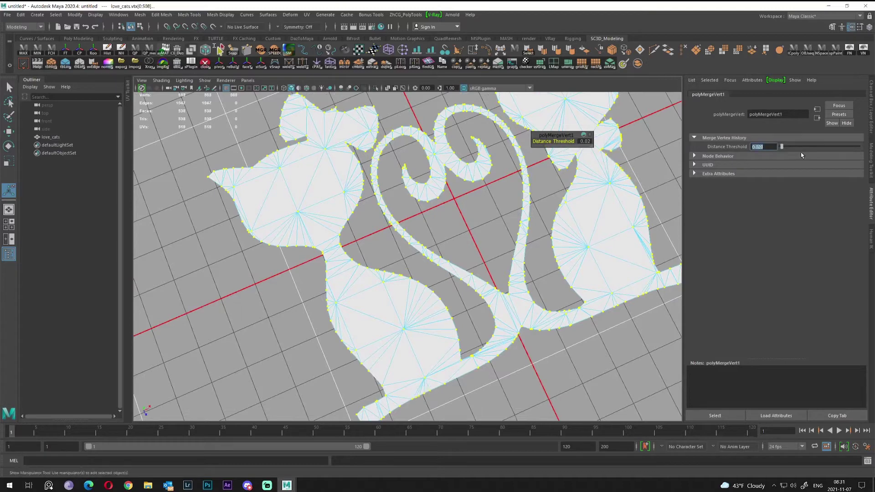
- Examine the merged outline around the heart, the tails and the cat with the bow tie
alt+middle_drag(549, 196, 536, 246)
alt+middle_drag(507, 206, 481, 221)
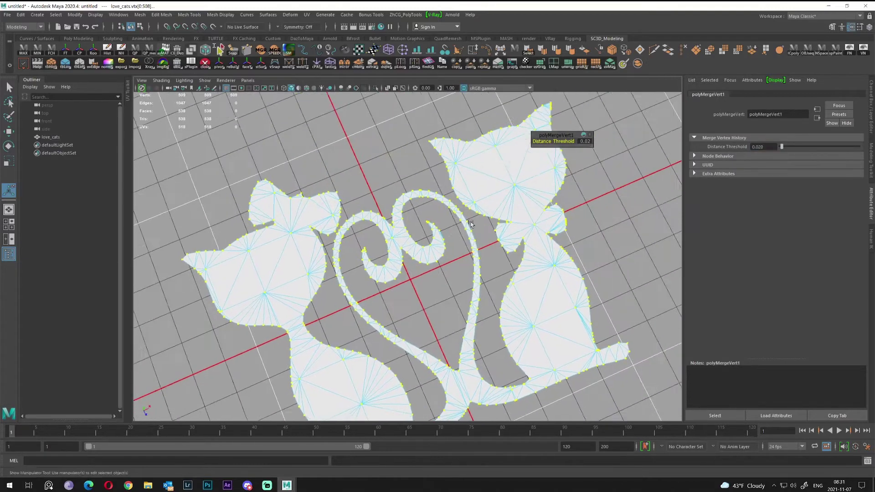
alt+drag(531, 226, 504, 236)
alt+middle_drag(491, 330, 431, 184)
alt+right_drag(431, 185, 441, 312)
alt+drag(387, 305, 415, 296)
alt+right_drag(414, 297, 498, 307)
alt+drag(498, 307, 489, 314)
alt+middle_drag(484, 297, 498, 366)
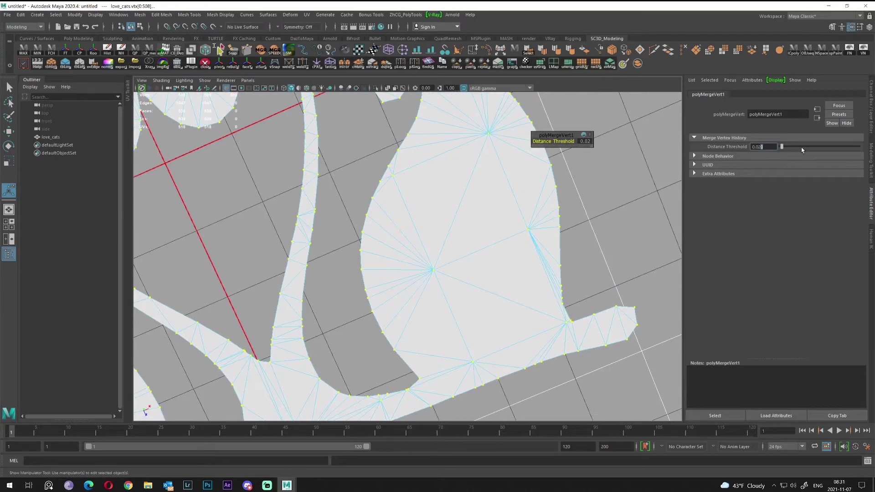
- Set the vertex merge distance threshold to 0.025 and check the outline
text(5)
key(Return)
alt+right_drag(365, 284, 282, 301)
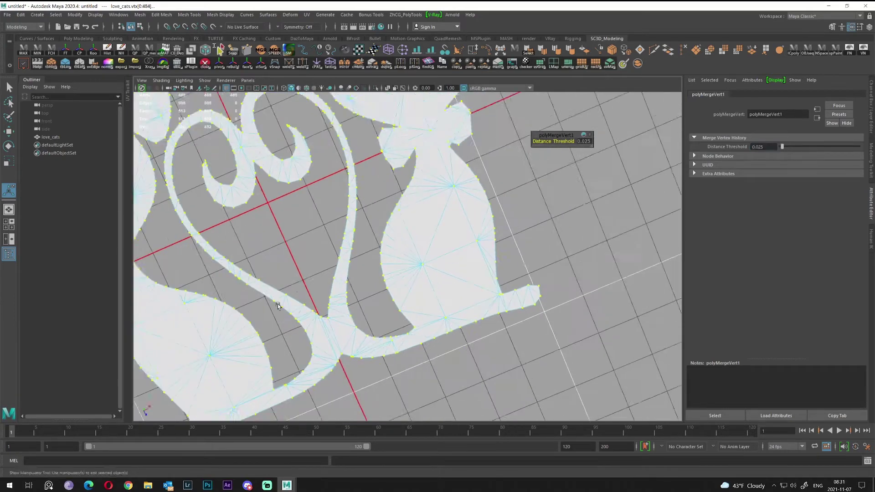
alt+middle_drag(281, 301, 358, 389)
alt+middle_drag(367, 244, 350, 357)
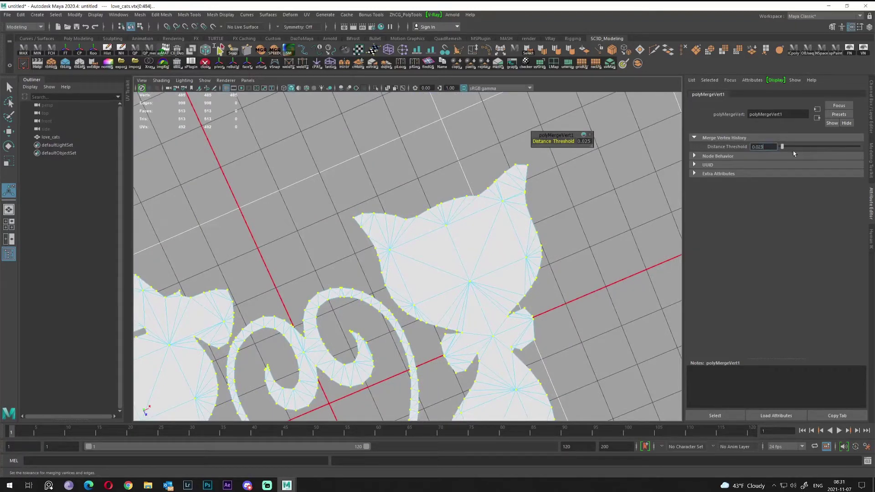
- Set the vertex merge distance threshold to 0.023 and return the love_cats mesh to object mode
text(0.023)
key(Return)
alt+middle_drag(479, 319, 457, 177)
mouse_move(406, 279)
alt+middle_down()
mouse_move(467, 241)
mouse_move(471, 274)
alt+middle_up()
key(q)
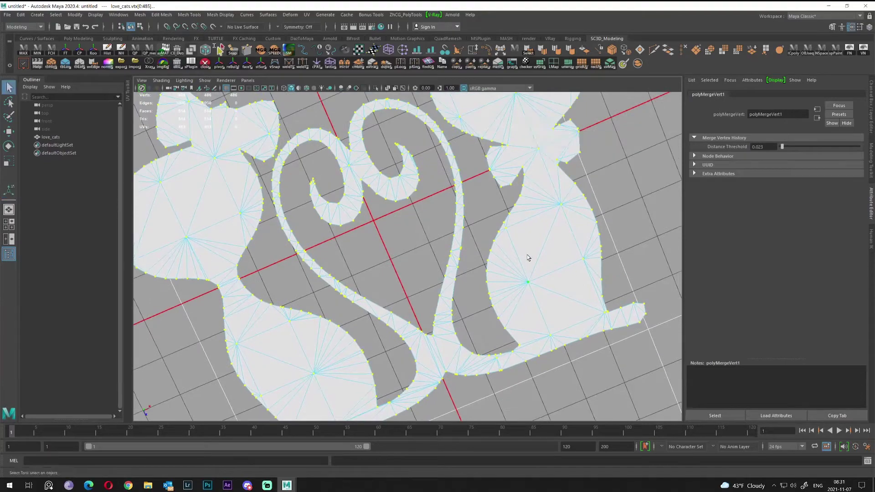
right_drag(526, 257, 564, 234)
- Examine the cleaned love_cats mesh's overall silhouette and triangulation
alt+drag(360, 281, 415, 287)
alt+middle_drag(415, 288, 499, 269)
alt+drag(510, 264, 326, 260)
alt+middle_drag(311, 262, 354, 291)
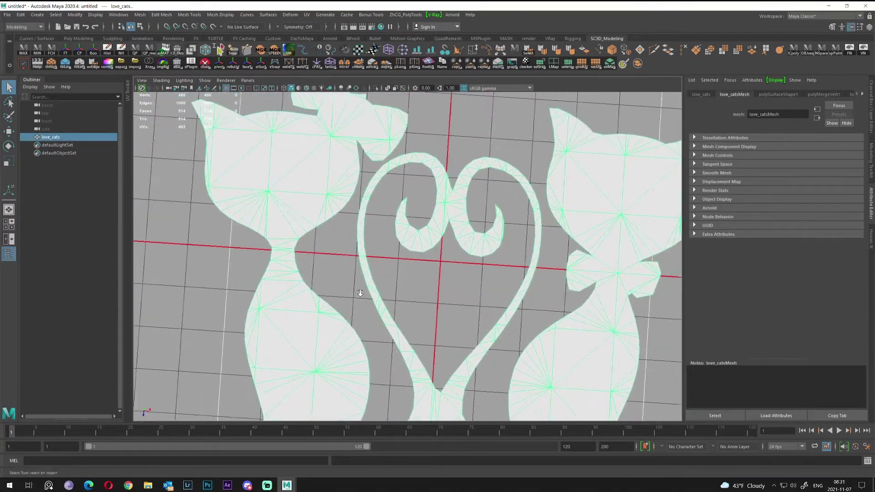
alt+right_drag(354, 291, 295, 268)
alt+drag(282, 280, 272, 292)
alt+middle_drag(307, 308, 269, 272)
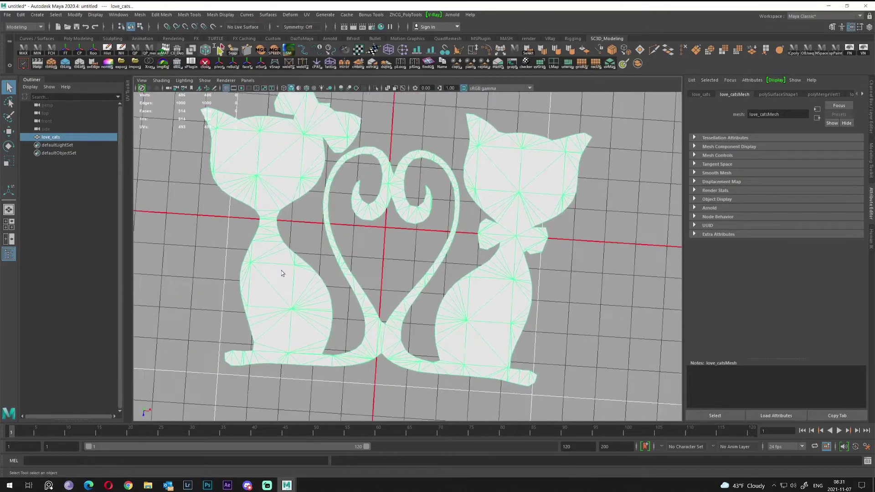
right_click(298, 298)
alt+middle_drag(329, 304, 415, 292)
alt+drag(412, 307, 416, 310)
alt+middle_drag(415, 309, 374, 321)
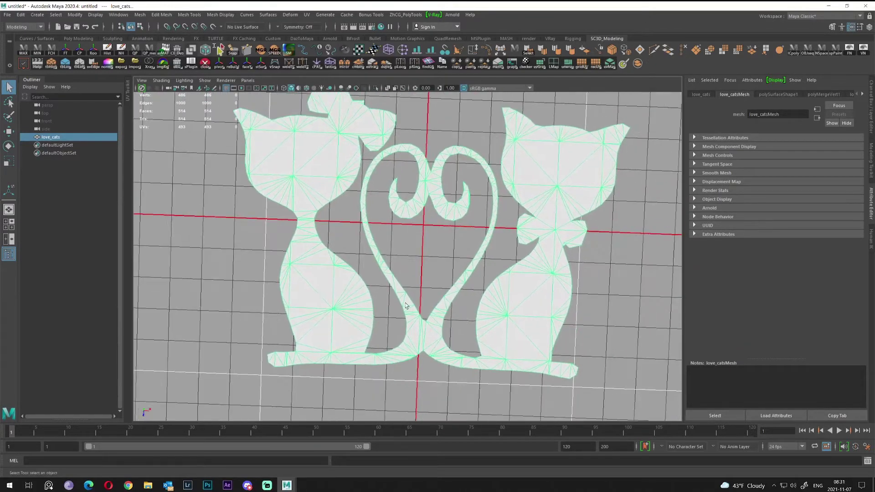
right_drag(341, 300, 337, 279)
mouse_move(337, 280)
alt+mouse_down()
mouse_move(354, 253)
mouse_move(333, 269)
mouse_move(364, 258)
mouse_move(401, 201)
mouse_move(380, 276)
mouse_move(355, 249)
mouse_move(339, 269)
alt+mouse_up()
click(332, 270)
key(w)
alt+right_drag(340, 269, 359, 278)
alt+drag(359, 278, 363, 299)
shift+right_drag(354, 284, 353, 297)
drag(267, 210, 268, 175)
alt+drag(303, 216, 424, 221)
key(ctrl+z)
key(ctrl+z)
- Move the stray outline vertex where the cat's body meets the bow tie to smooth the contour
key(q)
alt+right_drag(395, 243, 524, 281)
alt+drag(523, 281, 485, 192)
alt+right_drag(484, 192, 426, 238)
alt+drag(425, 239, 428, 243)
right_drag(428, 242, 393, 222)
click(403, 260)
key(w)
mouse_move(408, 301)
mouse_down()
mouse_move(424, 312)
mouse_move(408, 301)
mouse_up()
key(ctrl+z)
key(q)
click(422, 247)
key(w)
middle_drag(425, 284, 419, 315)
drag(419, 314, 418, 313)
- Examine the love_cats outline along the tails, heart and cat bodies from several angles
key(q)
alt+right_drag(419, 314, 369, 301)
alt+drag(370, 301, 456, 296)
alt+right_drag(456, 296, 538, 296)
alt+drag(473, 274, 469, 247)
alt+right_drag(469, 248, 340, 215)
alt+middle_drag(339, 215, 358, 217)
alt+drag(358, 217, 402, 182)
alt+middle_drag(402, 182, 528, 177)
alt+drag(528, 177, 469, 186)
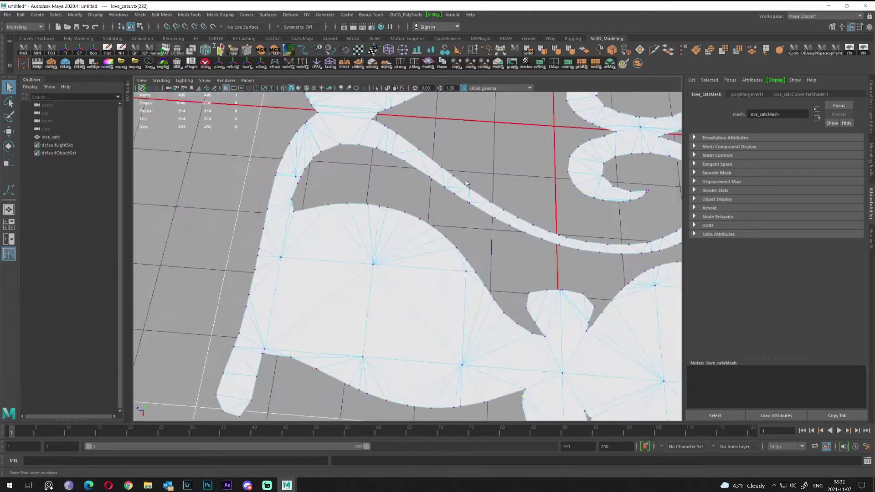
alt+middle_drag(469, 186, 477, 136)
alt+right_drag(356, 201, 442, 231)
alt+middle_drag(442, 231, 329, 268)
scroll(401, 233, down, 6)
alt+drag(330, 268, 348, 279)
alt+right_drag(348, 280, 477, 200)
alt+middle_drag(477, 199, 255, 329)
alt+right_drag(255, 328, 402, 294)
scroll(401, 294, down, 10)
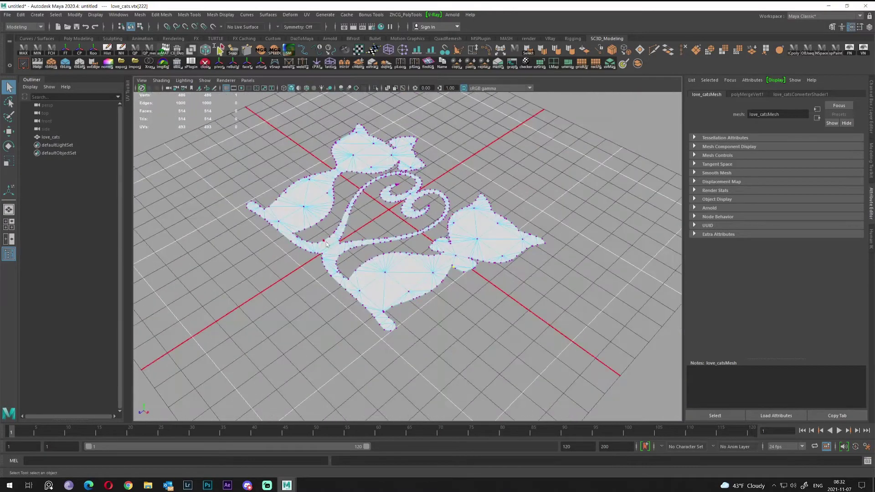
- Select all faces of the love_cats mesh and extrude them upward to give the silhouette thickness
key(F11)
double_click(332, 251)
alt+right_drag(332, 251, 402, 276)
alt+drag(403, 275, 371, 238)
key(w)
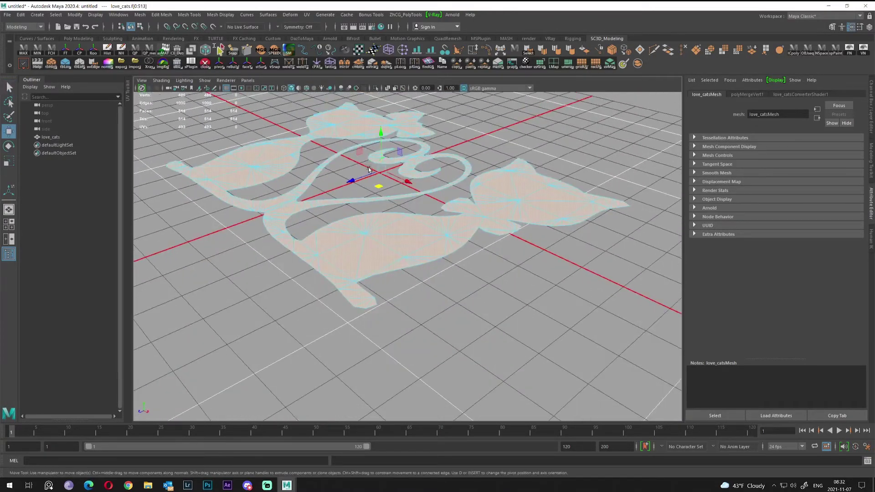
shift+drag(380, 132, 379, 102)
- Return the extruded mesh to object mode and examine the shading of its walls and heart curls
alt+drag(388, 235, 420, 212)
key(q)
right_drag(419, 212, 436, 172)
alt+drag(435, 172, 452, 216)
click(391, 143)
alt+drag(392, 143, 339, 115)
alt+right_drag(339, 114, 410, 192)
alt+drag(411, 192, 451, 199)
alt+right_drag(451, 199, 398, 154)
alt+middle_drag(398, 154, 431, 167)
alt+right_drag(432, 166, 444, 180)
alt+drag(438, 180, 450, 186)
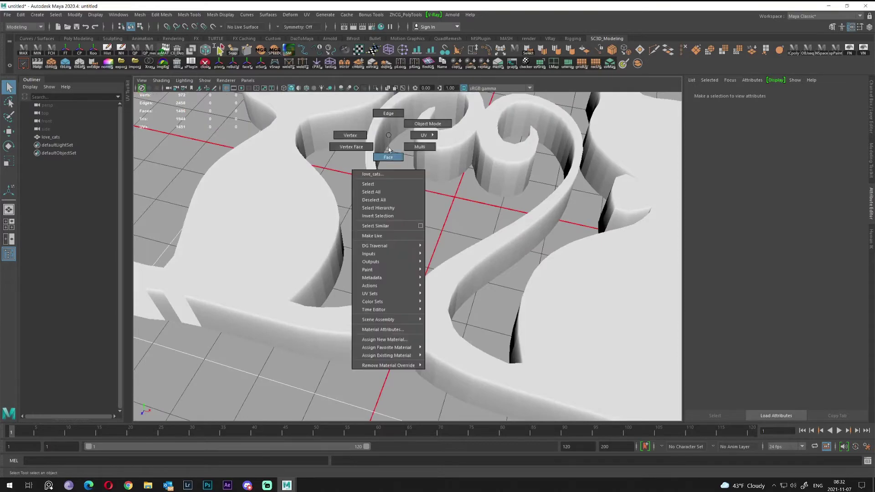
- Unlock the normals of the extruded love_cats mesh
click(398, 132)
right_drag(385, 128, 389, 123)
alt+drag(319, 251, 358, 264)
alt+drag(403, 290, 401, 237)
scroll(396, 232, down, 6)
scroll(379, 224, up, 2)
alt+middle_drag(367, 218, 394, 229)
alt+drag(395, 228, 430, 255)
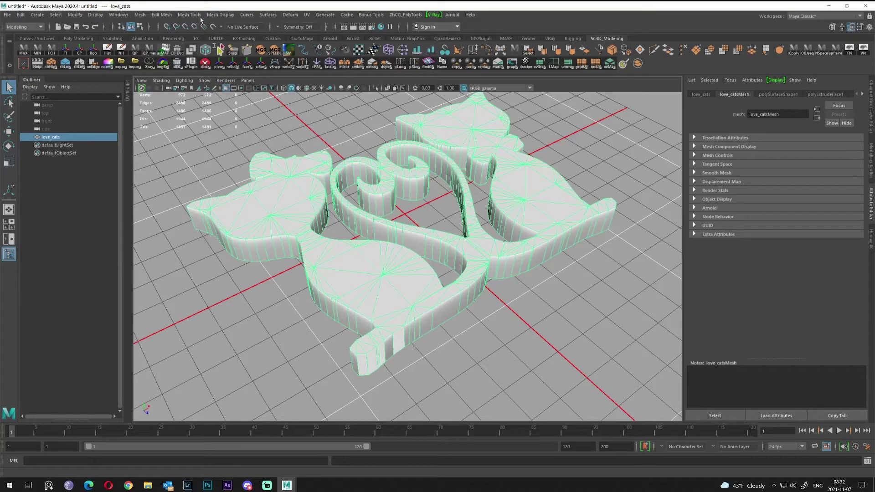
click(224, 15)
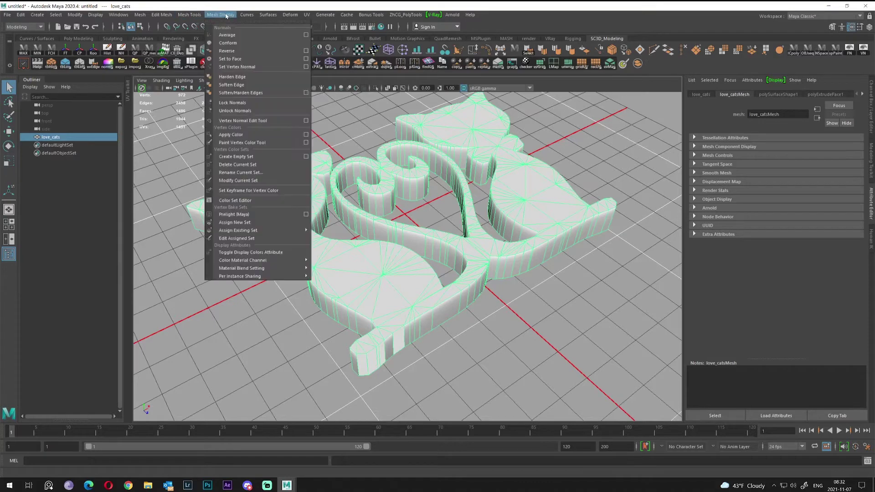
click(235, 110)
- Select the vertical edges around all side walls, apply Soften Edge to them, and clear the selection
alt+drag(327, 247, 426, 226)
alt+middle_drag(426, 226, 462, 241)
alt+drag(332, 228, 266, 231)
right_click(420, 213)
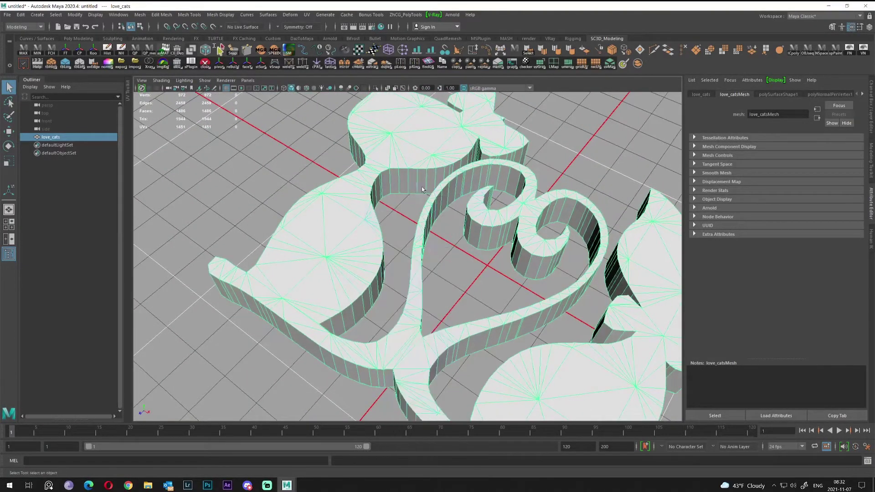
right_drag(420, 212, 421, 194)
mouse_move(478, 248)
alt+mouse_down()
mouse_move(428, 231)
mouse_move(407, 239)
mouse_move(412, 251)
mouse_move(465, 240)
alt+mouse_up()
click(409, 231)
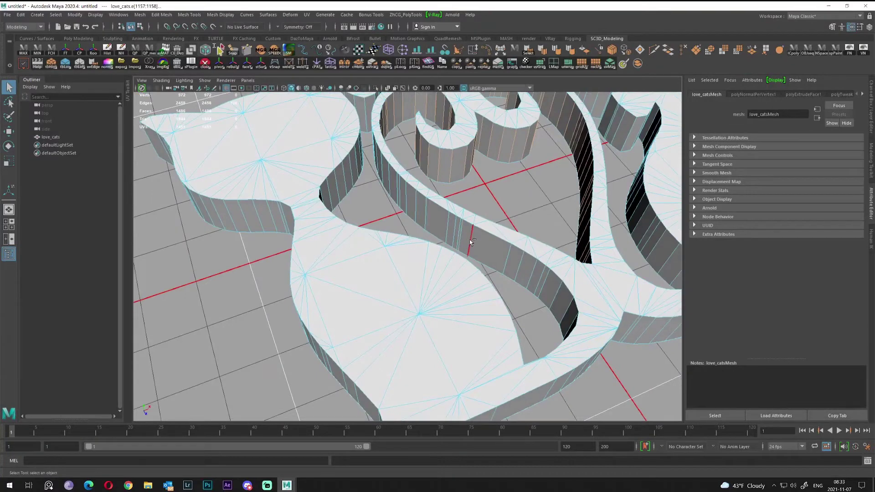
scroll(514, 261, down, 5)
alt+drag(514, 260, 372, 226)
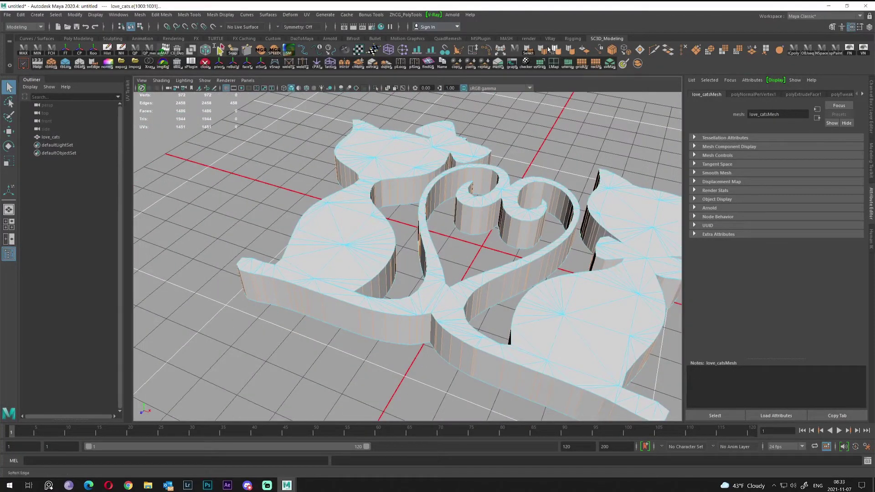
click(220, 17)
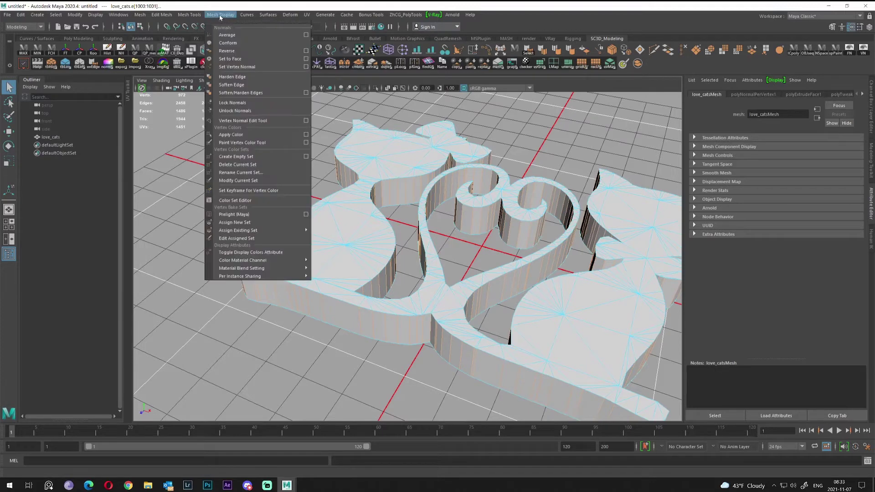
click(237, 86)
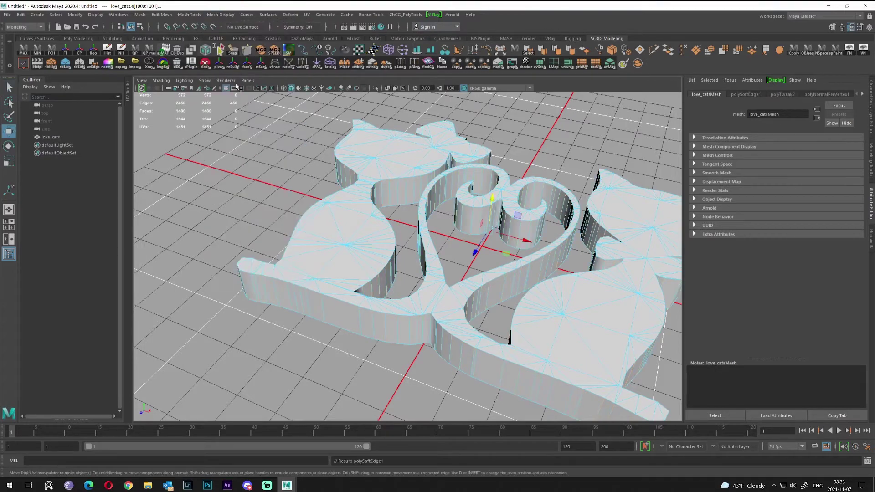
key(w)
key(q)
click(253, 156)
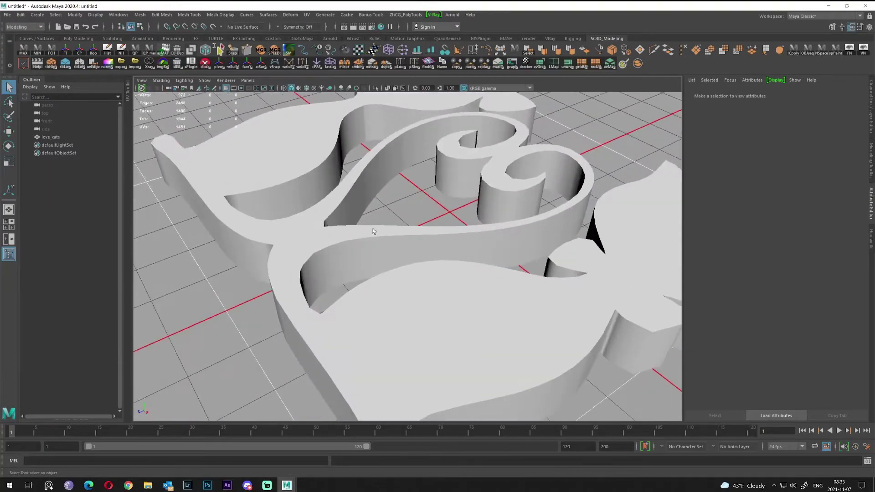
- Examine the softened love_cats mesh from above and from the sides
click(367, 231)
scroll(404, 265, up, 3)
alt+drag(363, 197, 395, 215)
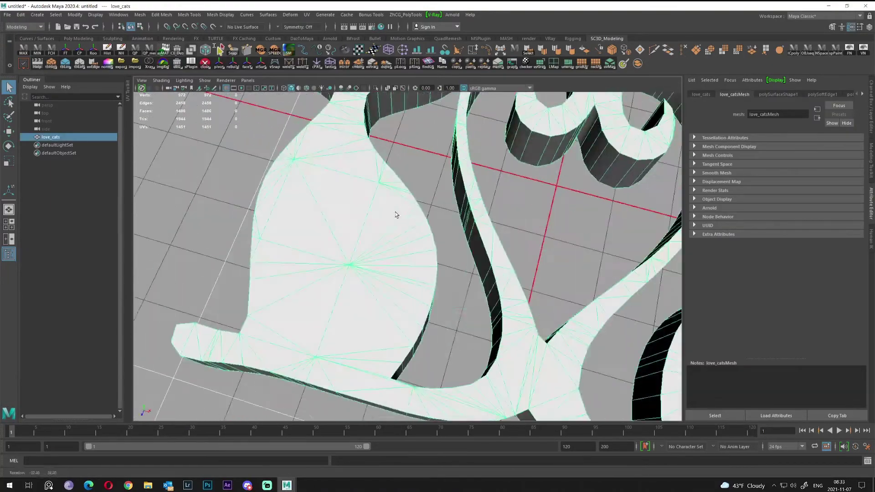
alt+middle_drag(340, 125, 346, 346)
alt+drag(414, 203, 388, 192)
alt+drag(467, 233, 333, 140)
mouse_move(389, 209)
alt+mouse_down()
mouse_move(351, 196)
mouse_move(358, 155)
mouse_move(351, 173)
mouse_move(324, 182)
mouse_move(392, 213)
alt+mouse_up()
right_drag(401, 197, 401, 220)
alt+drag(393, 255, 368, 185)
alt+drag(446, 154, 395, 255)
right_drag(382, 240, 405, 220)
scroll(402, 224, down, 5)
alt+drag(396, 228, 424, 226)
scroll(462, 244, down, 4)
key(e)
alt+drag(431, 195, 367, 263)
key(q)
- Select all faces on the underside of the love_cats mesh and view them from below
right_drag(364, 256, 364, 285)
alt+middle_drag(364, 287, 364, 228)
alt+drag(333, 243, 305, 233)
drag(586, 206, 586, 205)
alt+drag(209, 189, 325, 185)
alt+middle_drag(324, 185, 315, 257)
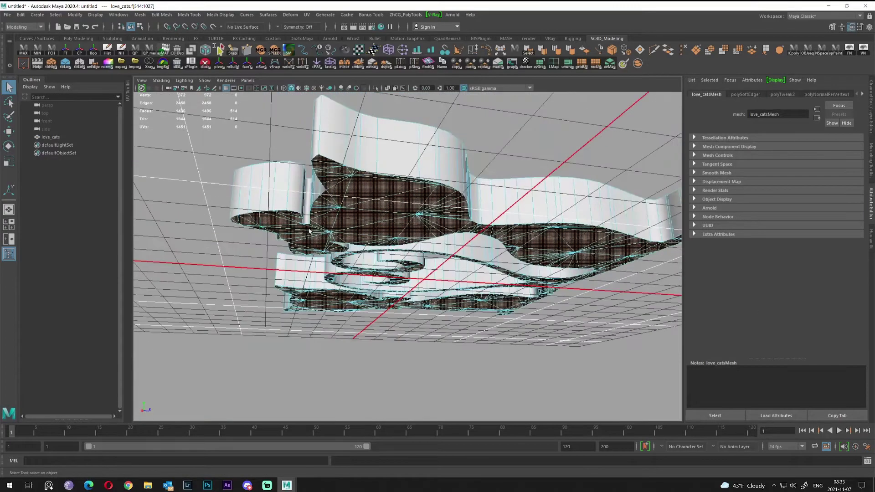
alt+drag(388, 203, 409, 249)
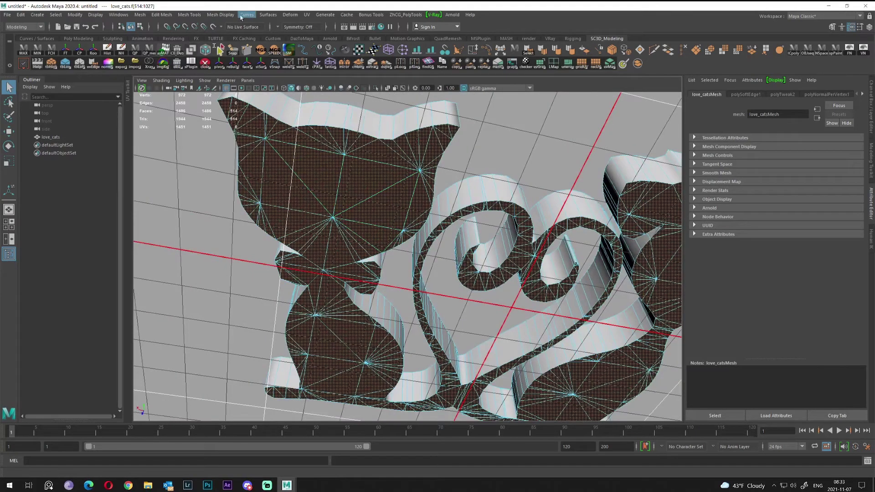
- Search the menu commands for "inverse", "normals" and "reverse" to find the one that flips face normals
click(222, 15)
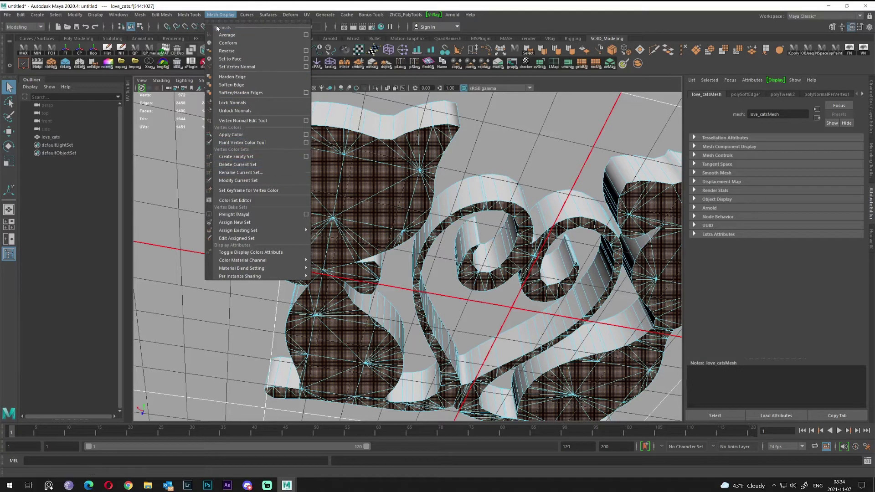
mouse_move(143, 14)
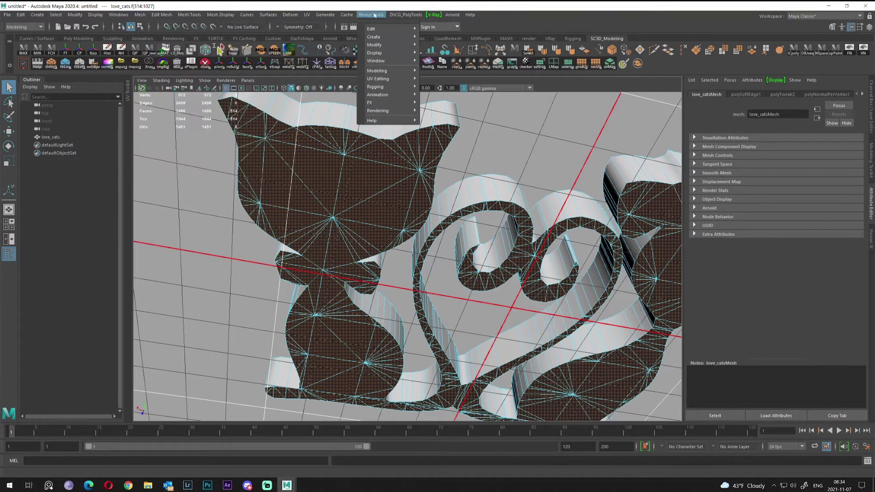
mouse_move(466, 16)
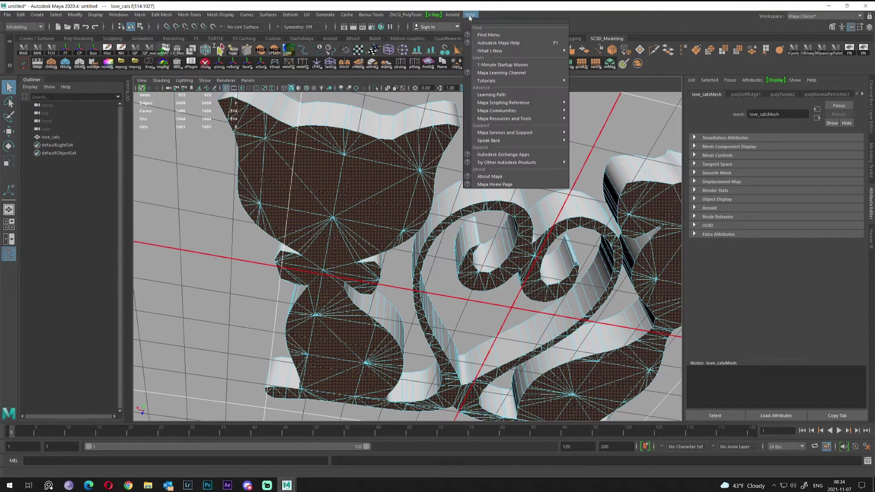
click(482, 36)
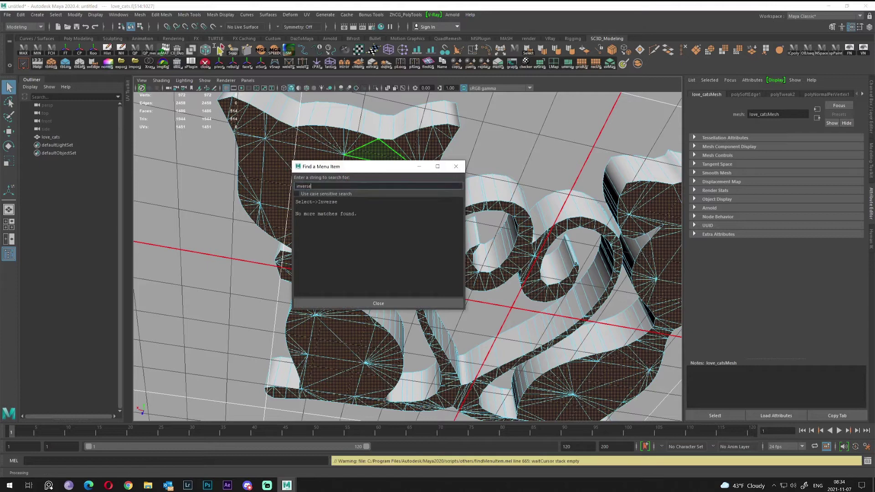
click(263, 187)
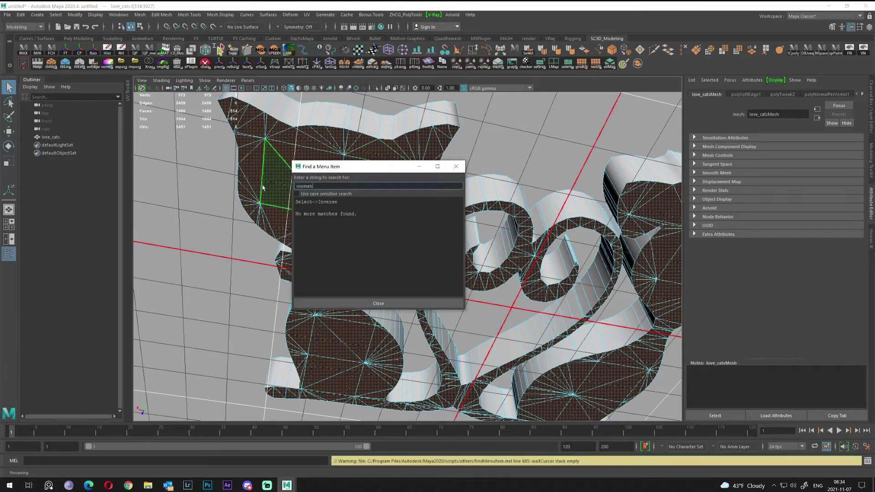
text(normals)
key(Return)
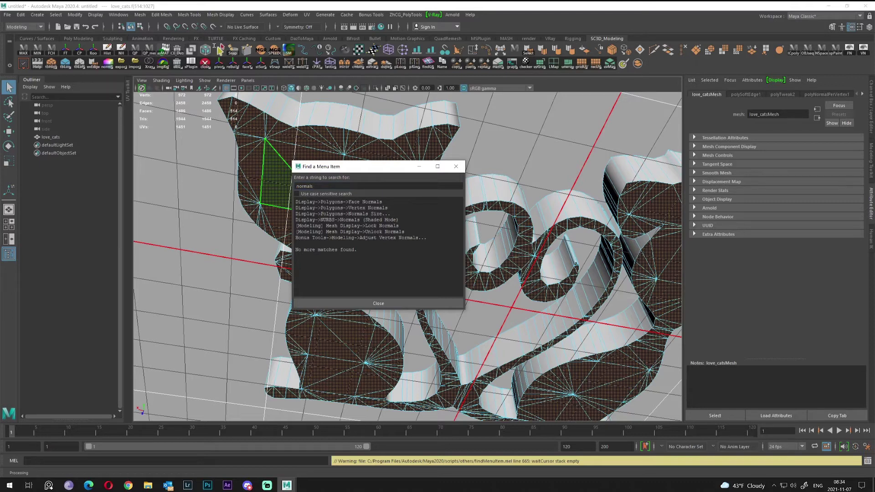
click(336, 115)
key(ctrl+z)
drag(319, 186, 305, 186)
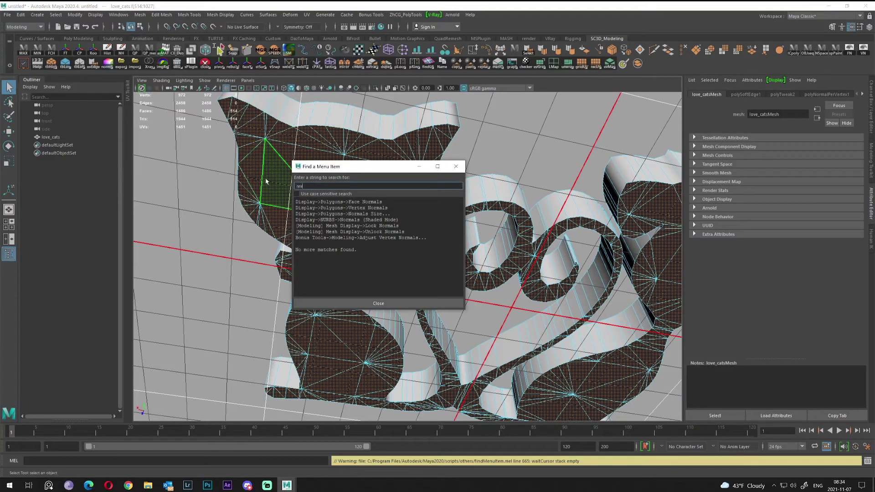
key(Return)
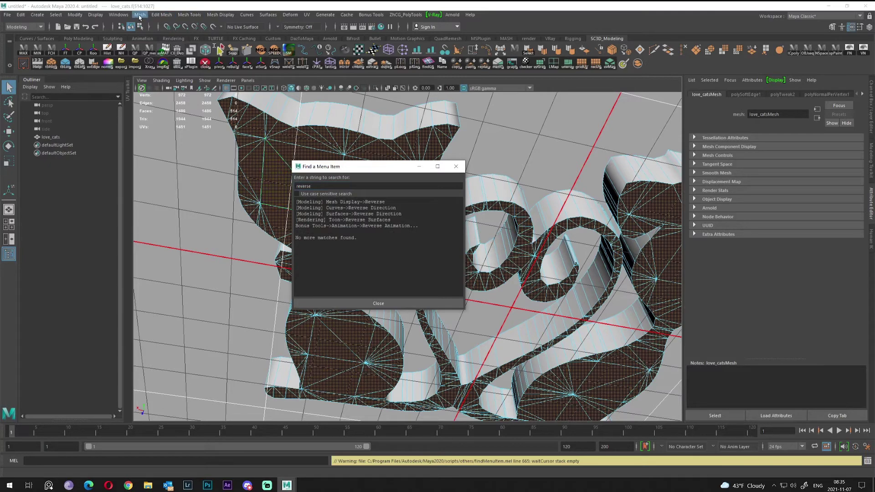
- Reverse the normals of the selected underside faces and close the command search window
click(221, 16)
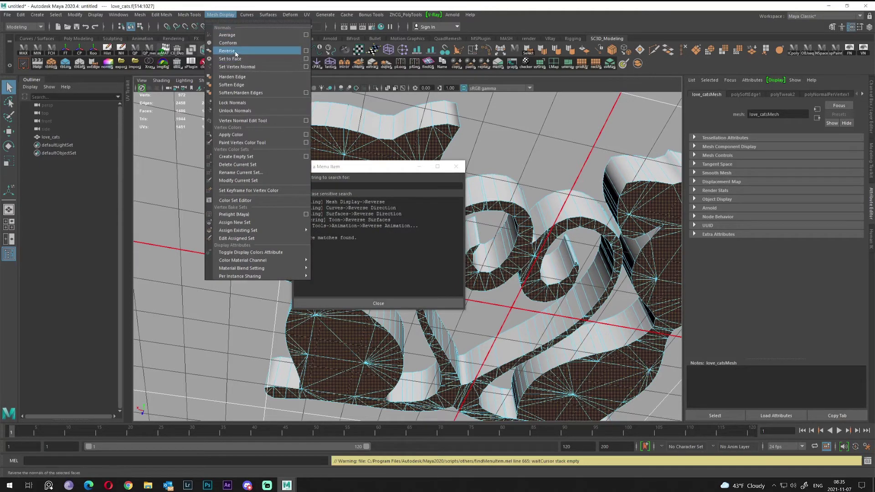
click(237, 52)
click(456, 168)
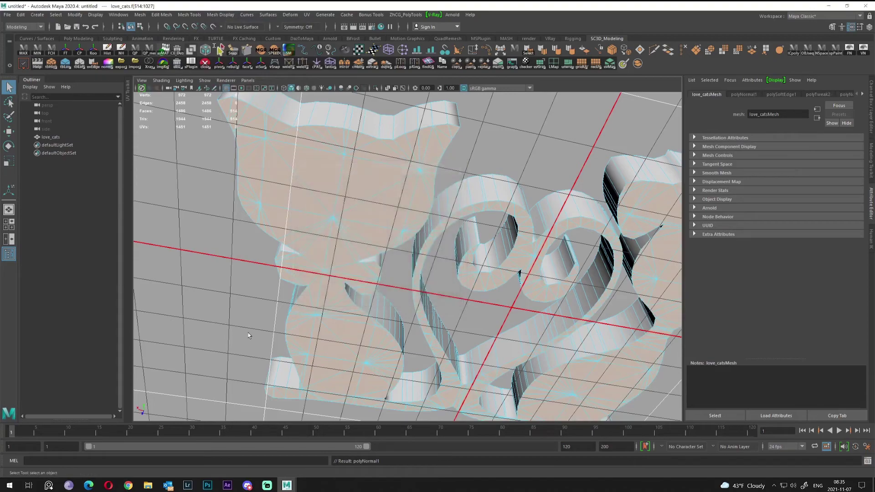
- Examine the underside faces, return the mesh to object mode, and inspect the solid from above
alt+drag(251, 334, 237, 365)
scroll(221, 379, up, 5)
click(322, 334)
scroll(323, 335, down, 3)
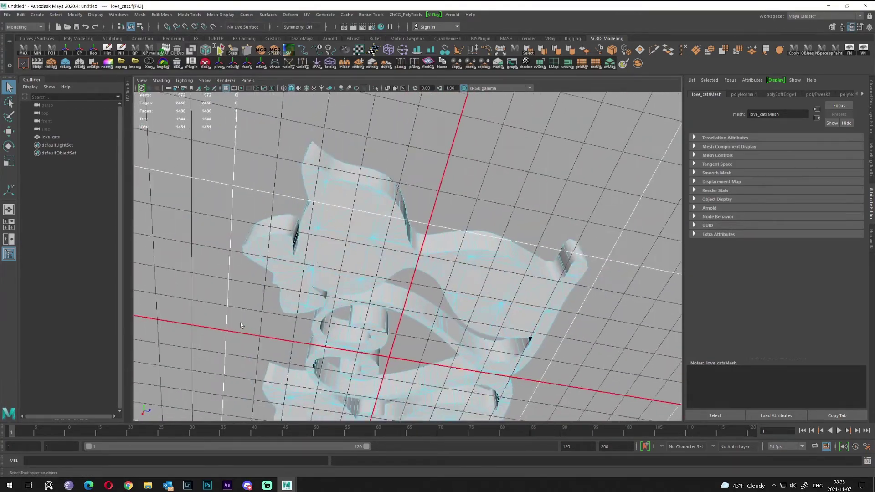
right_drag(358, 261, 391, 237)
click(443, 211)
alt+drag(443, 210, 348, 324)
scroll(370, 345, up, 3)
alt+middle_drag(371, 345, 275, 336)
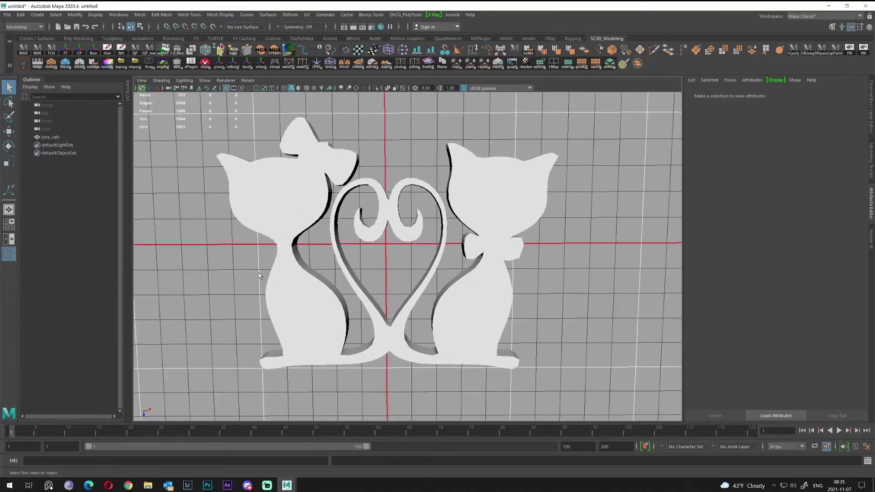
- Preview the love_cats mesh in smooth mesh display and return it to the unsmoothed display
click(302, 293)
key(3)
alt+drag(380, 325, 392, 297)
click(397, 298)
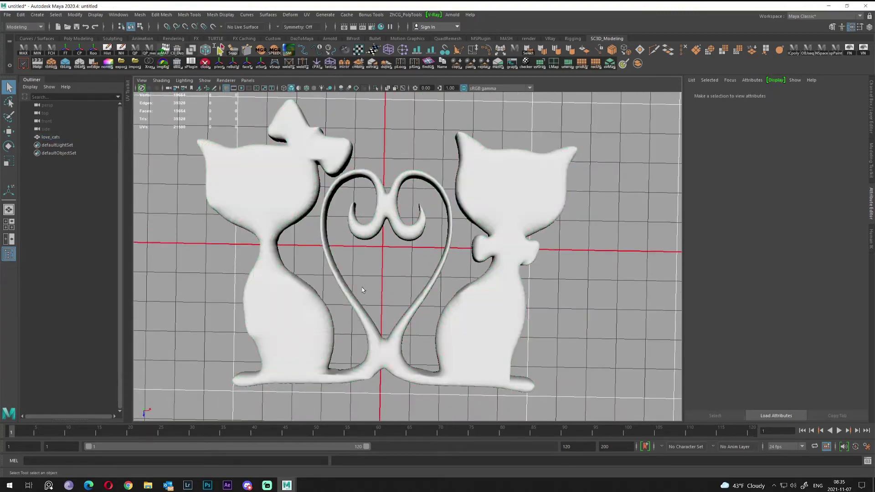
click(294, 296)
key(1)
- Select the outer side wall faces and use Connect to add two edge loops around them
alt+drag(355, 314, 387, 274)
right_drag(387, 256, 390, 279)
click(358, 258)
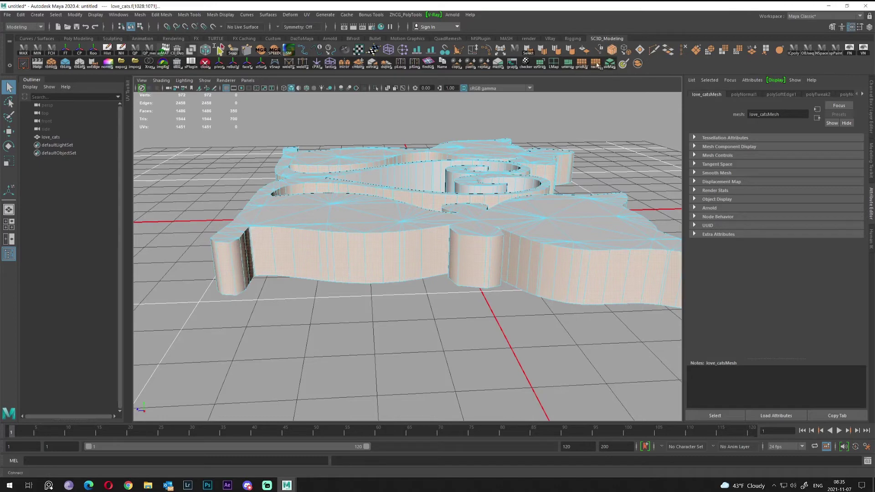
click(613, 49)
alt+right_drag(406, 246, 433, 243)
alt+drag(434, 242, 463, 203)
alt+right_drag(463, 203, 426, 196)
alt+drag(426, 196, 383, 207)
key(q)
- Select the inner wall faces of the central heart opening and use Connect to add two edge loops around them
alt+drag(460, 175, 413, 197)
alt+right_drag(413, 197, 471, 184)
right_click(443, 194)
alt+drag(472, 184, 405, 197)
right_drag(401, 148, 401, 170)
shift+double_click(404, 147)
alt+middle_drag(332, 148, 395, 187)
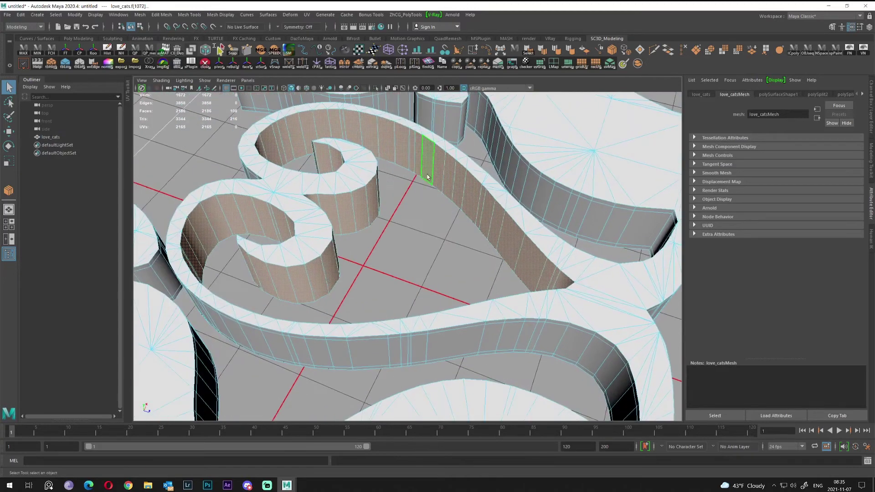
click(612, 52)
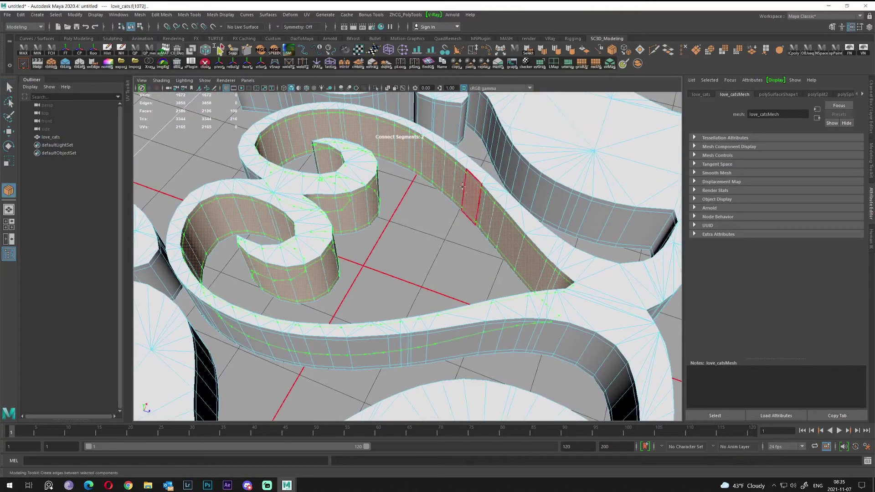
key(q)
- Return the love_cats mesh to object mode and turn on its smooth mesh display
right_drag(450, 166, 483, 147)
click(452, 207)
alt+right_drag(451, 207, 435, 182)
alt+drag(491, 148, 420, 165)
click(411, 196)
key(3)
- Deselect the smoothed mesh and inspect the cats and the heart up close and from above
alt+drag(412, 196, 438, 244)
alt+right_drag(525, 271, 477, 253)
click(408, 269)
alt+right_drag(408, 269, 487, 262)
alt+drag(487, 263, 469, 254)
alt+middle_drag(469, 254, 476, 215)
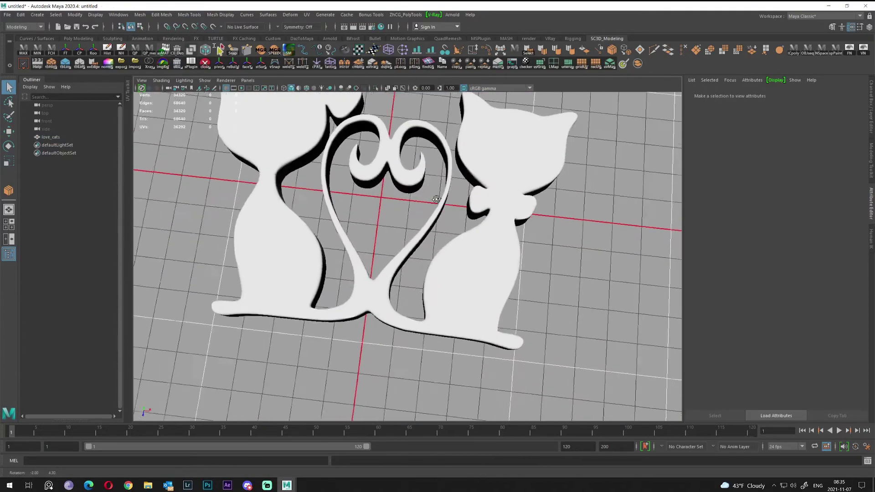
alt+right_drag(476, 215, 435, 213)
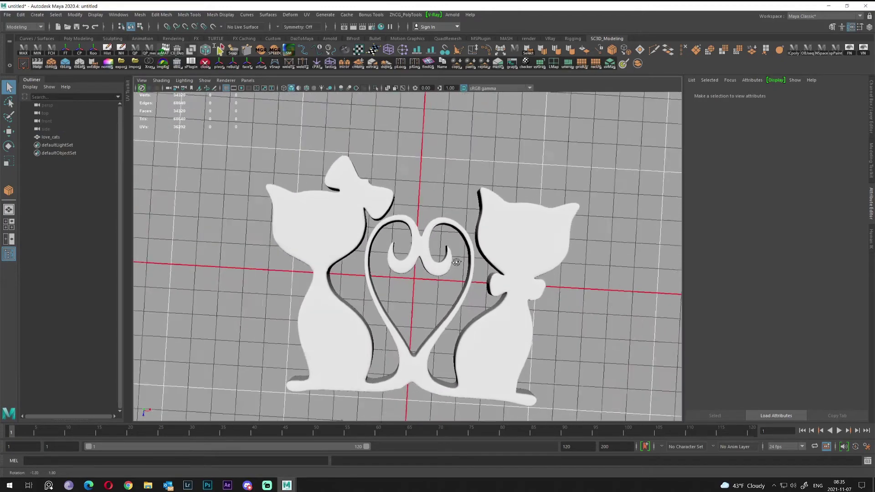